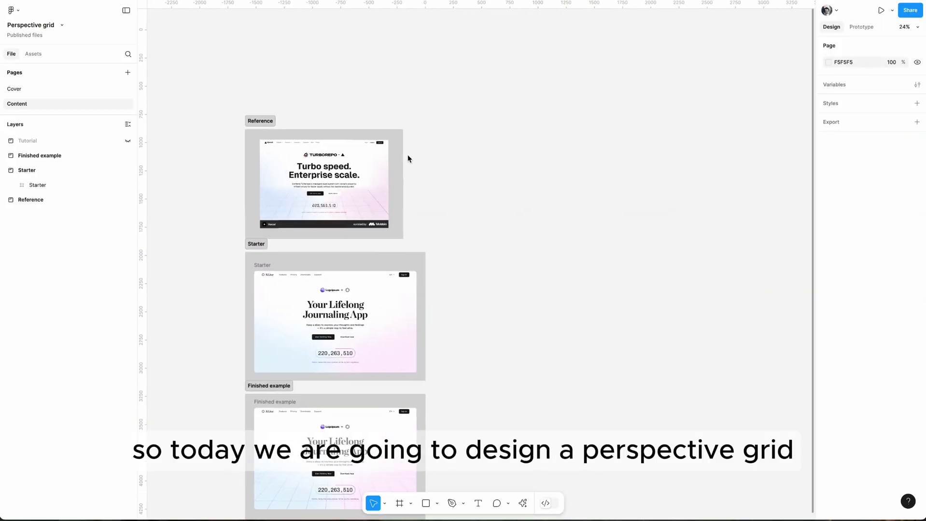
Drag a copy of the Starter frame out of its section onto open canvas.
scroll(407, 155, "up", 5)
scroll(354, 259, "up", 2)
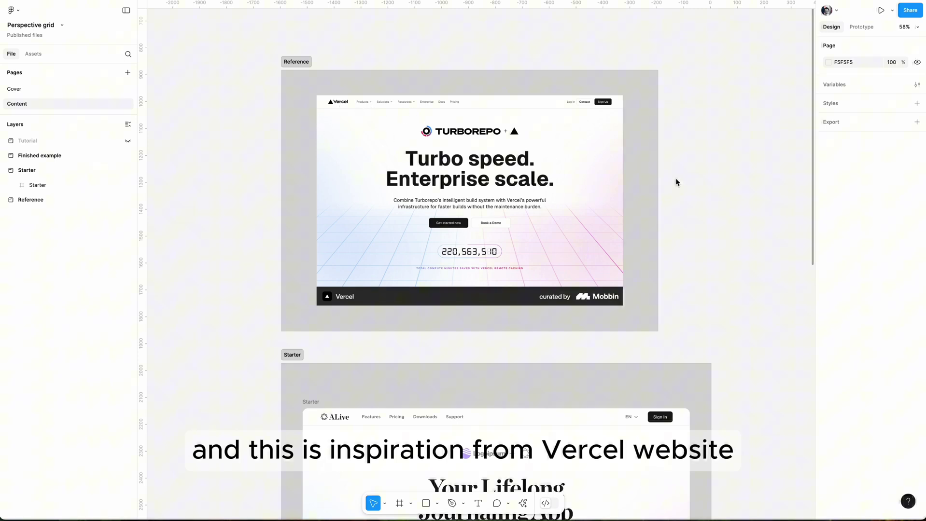
scroll(502, 350, "right", 2)
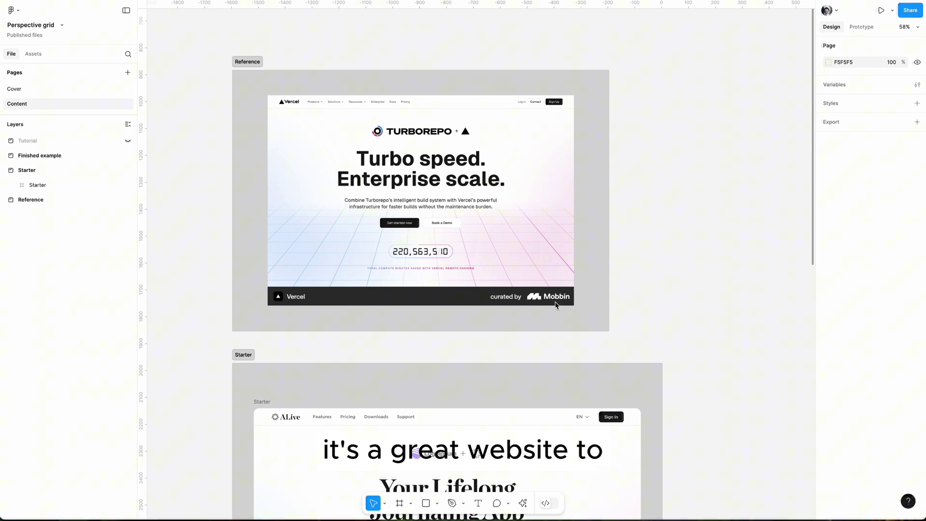
scroll(555, 304, "right", 1)
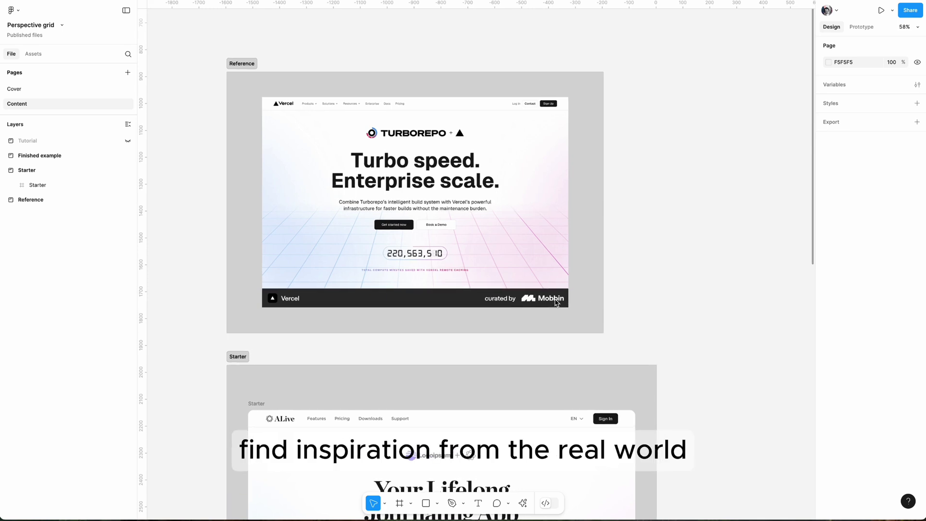
scroll(556, 303, "down", 3)
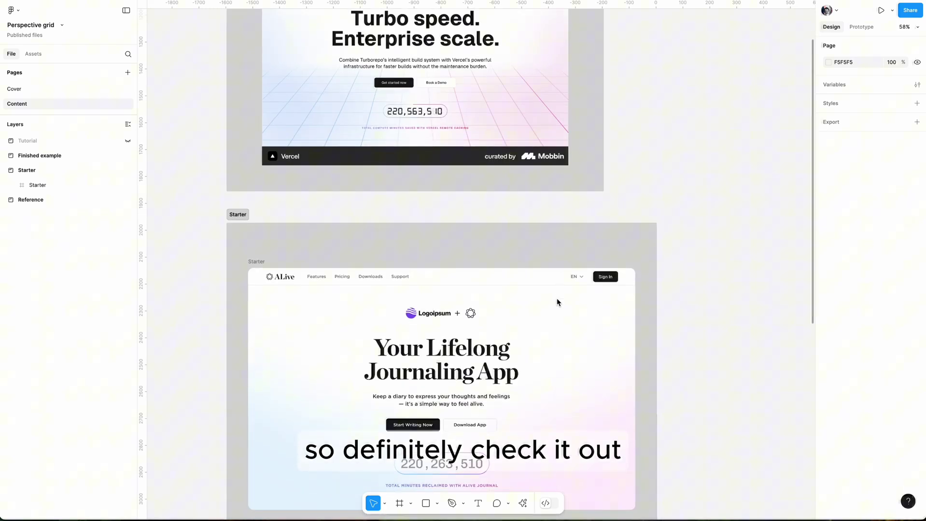
scroll(557, 302, "down", 8)
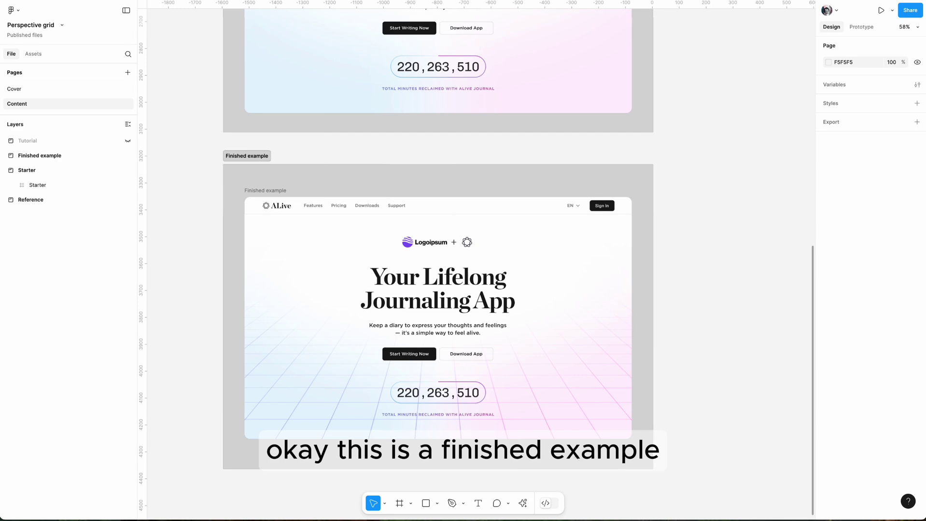
scroll(399, 259, "up", 6)
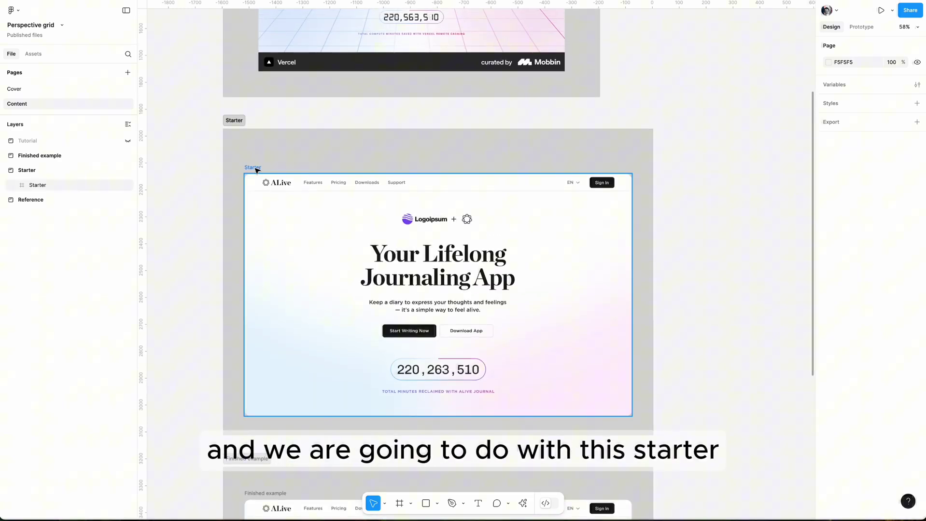
scroll(752, 229, "right", 3)
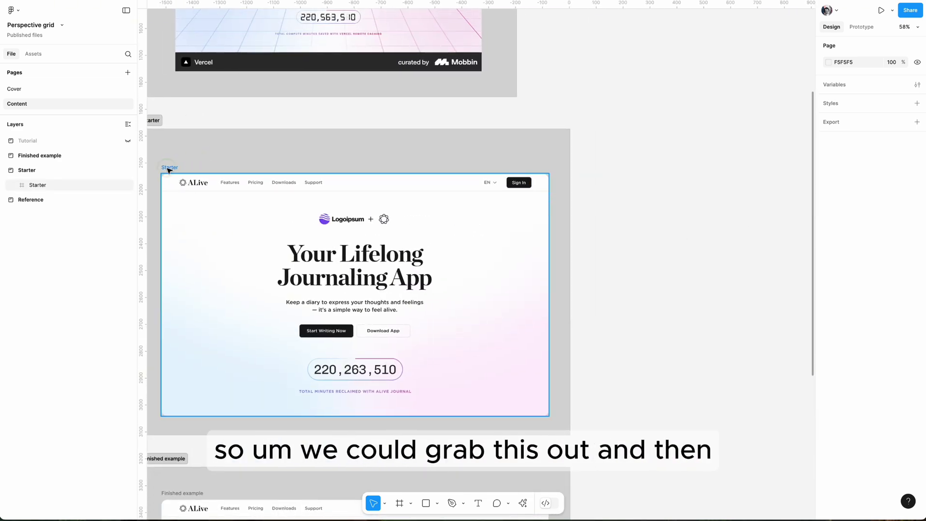
left_click_drag(169, 168, 638, 165)
scroll(639, 169, "right", 10)
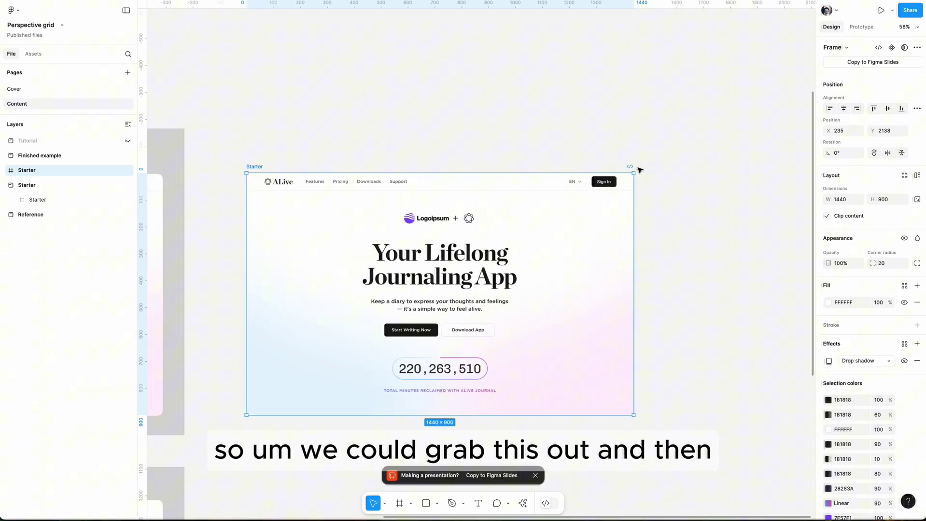
scroll(640, 170, "right", 4)
Expand the Starter and BG layers to reveal the three ellipses, then deselect.
left_click(4, 170)
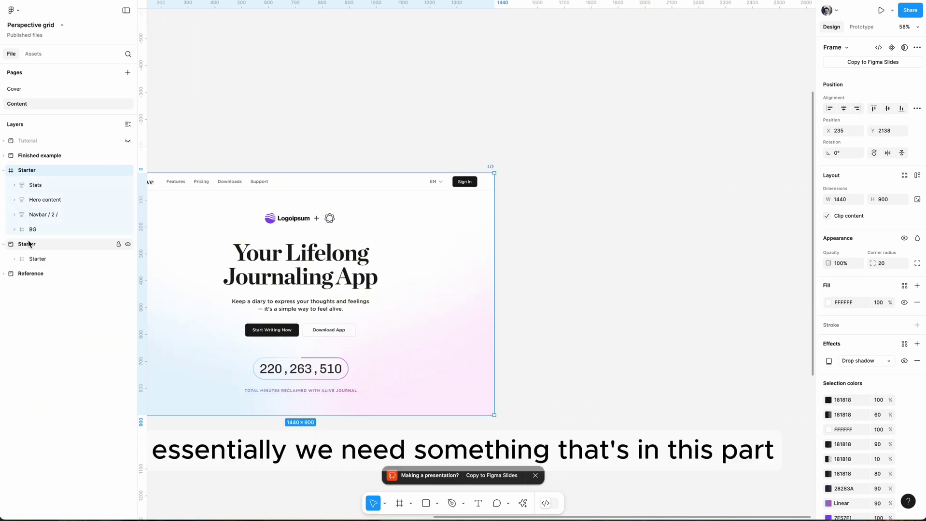
left_click(15, 229)
scroll(500, 279, "left", 3)
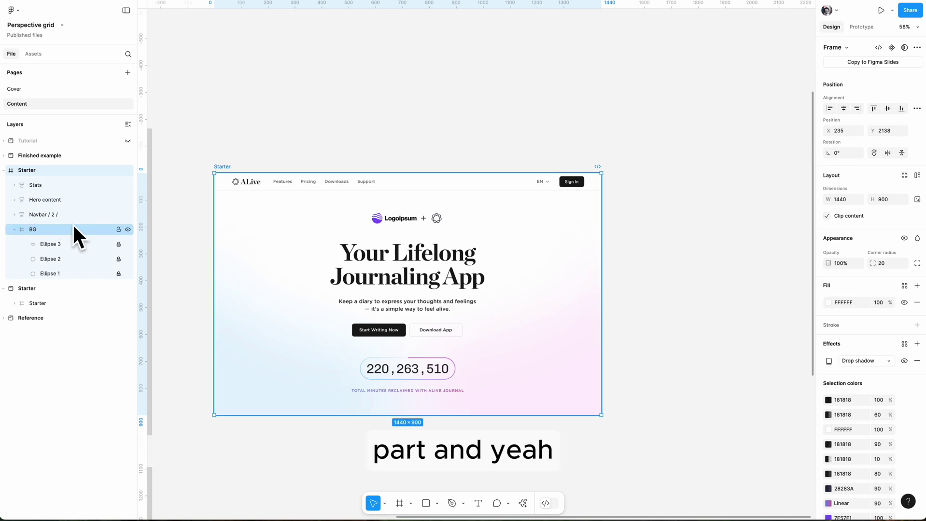
left_click(724, 236)
scroll(643, 245, "right", 3)
scroll(607, 248, "down", 2)
scroll(553, 249, "right", 3)
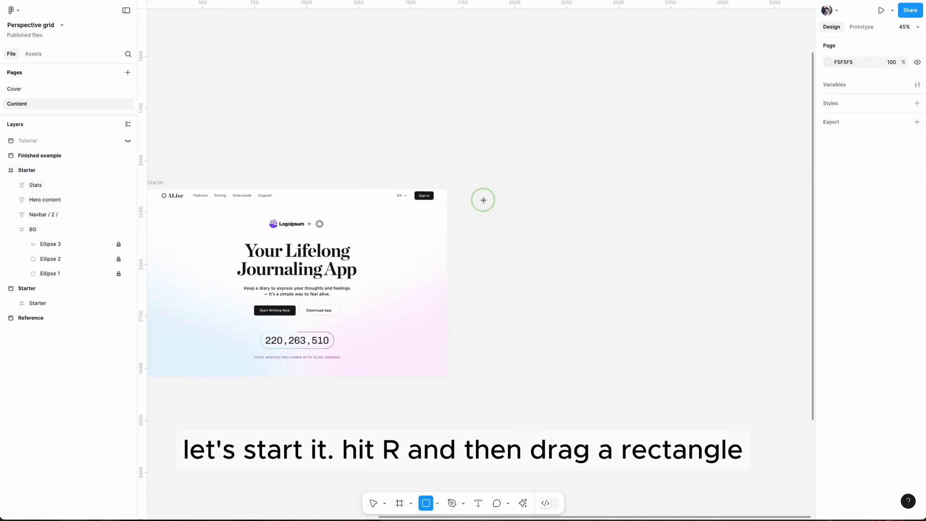
Draw a rectangle beside the Starter frame and size it to 120 × 120.
left_click_drag(483, 200, 507, 220)
scroll(515, 200, "up", 5)
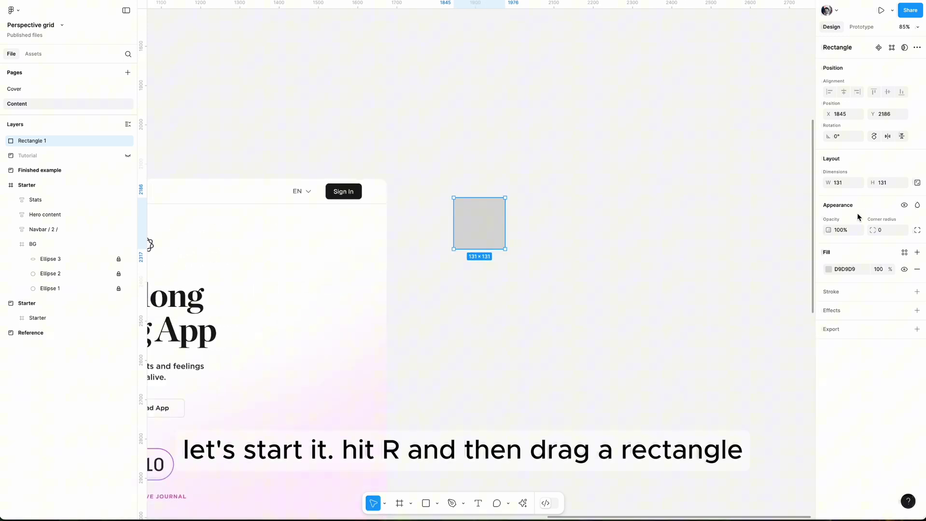
left_click(845, 183)
type("120")
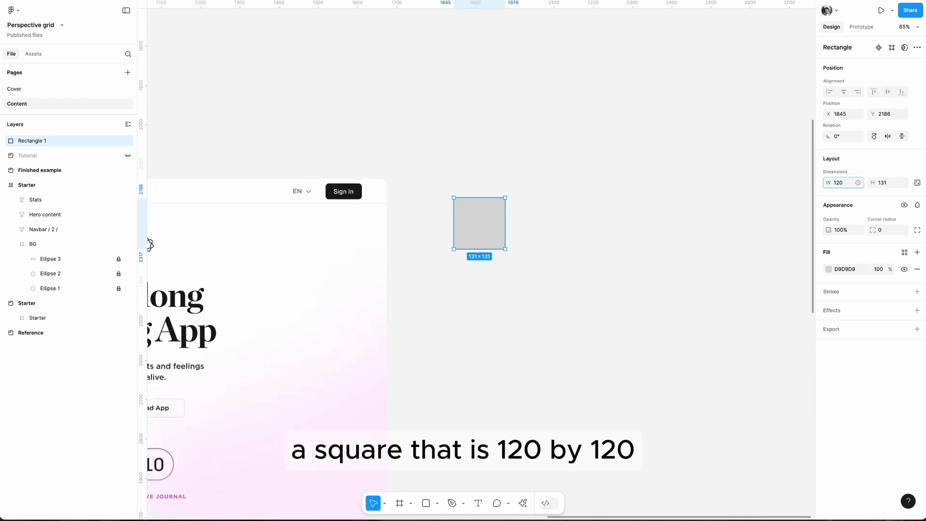
key("Tab")
type("1")
Remove the square's fill and give it a black 1-weight stroke set to Center.
left_click(916, 269)
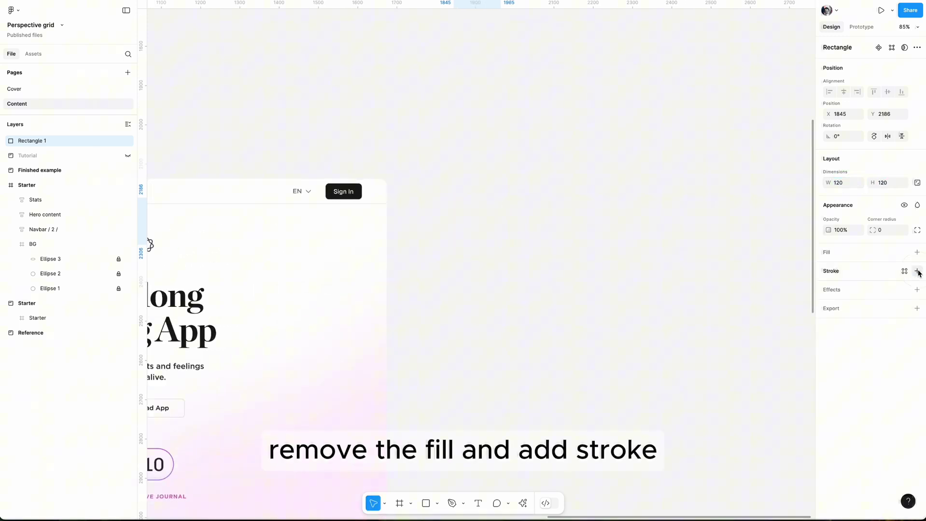
left_click(917, 272)
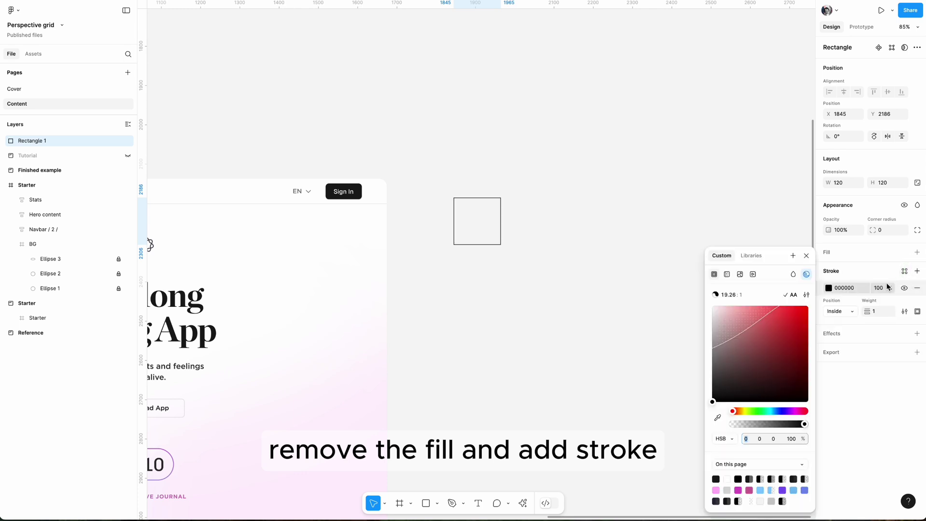
left_click(852, 314)
left_click(856, 306)
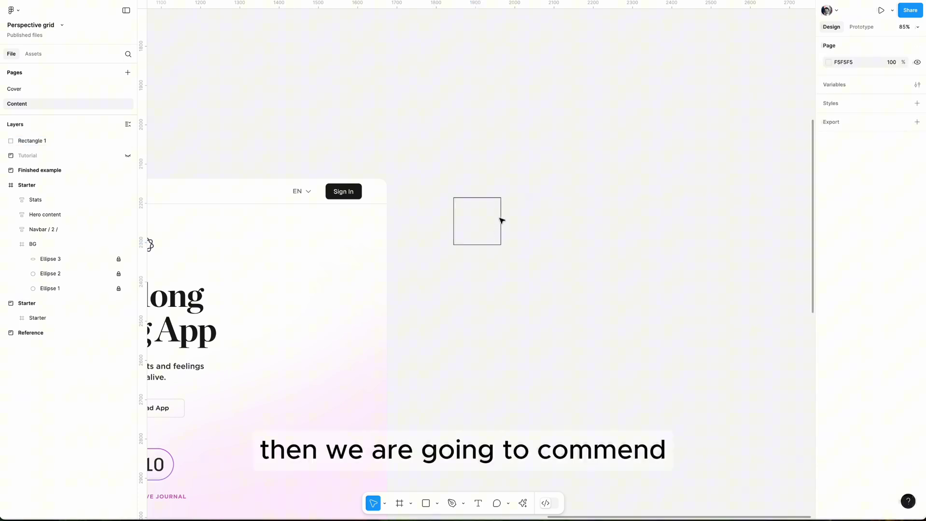
Run Pattern Hero on Rectangle 1 with 40 rows and 40 columns to build the grid.
key("super+k")
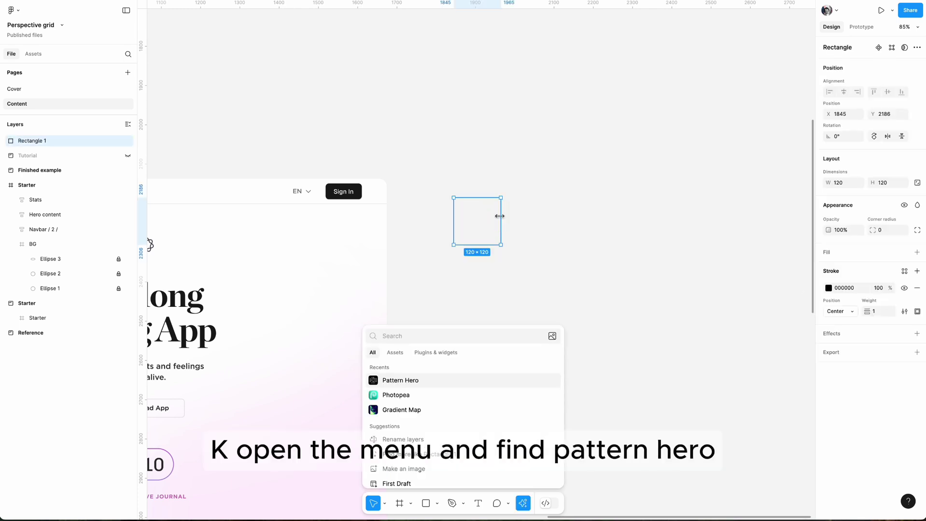
type("pattern")
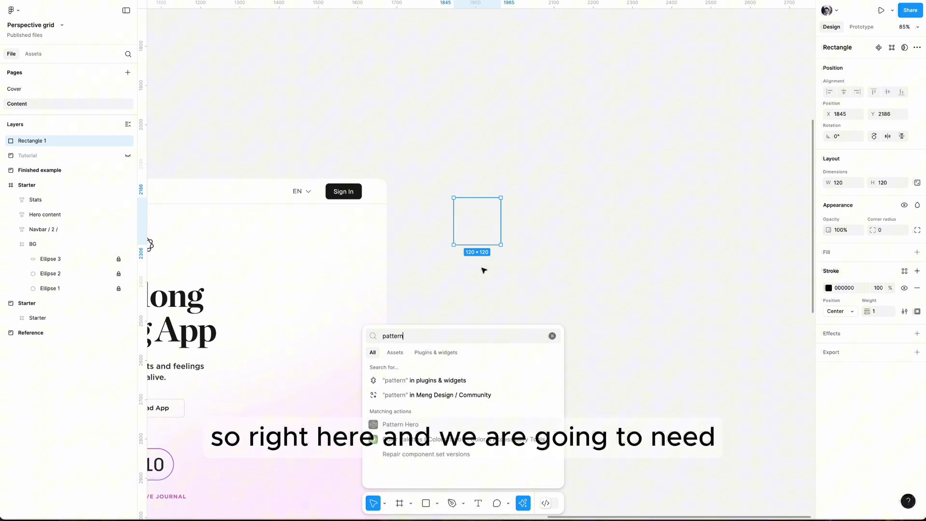
left_click(456, 428)
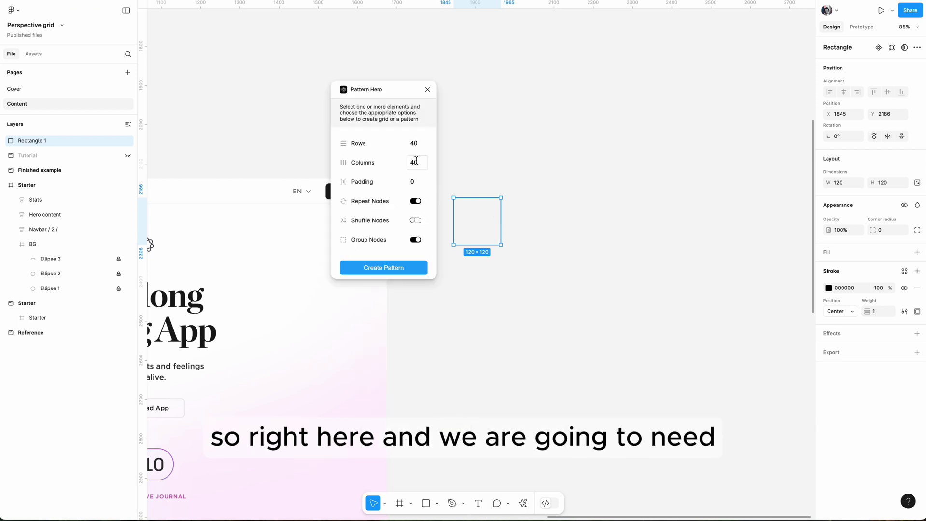
left_click_drag(401, 98, 373, 94)
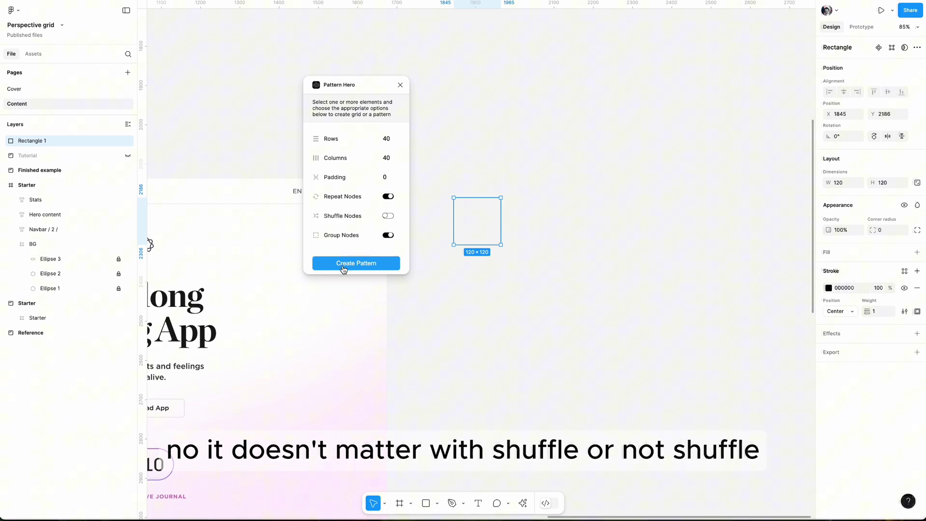
left_click(344, 266)
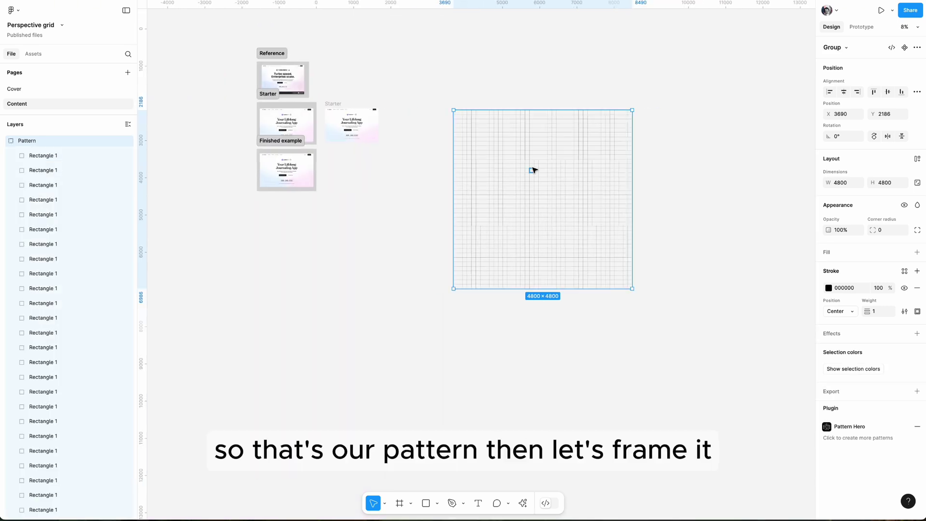
Wrap the Pattern group in a frame with clip content turned on.
scroll(533, 170, "up", 5)
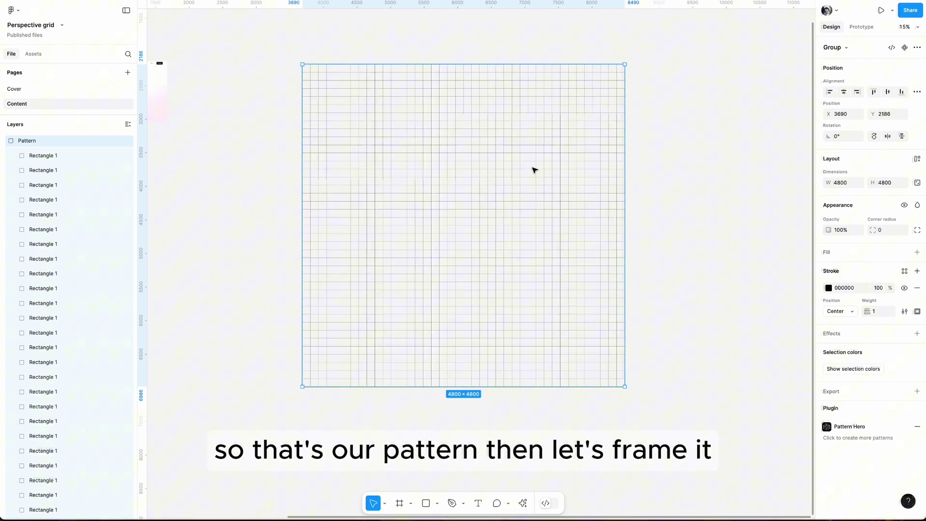
scroll(532, 169, "up", 2)
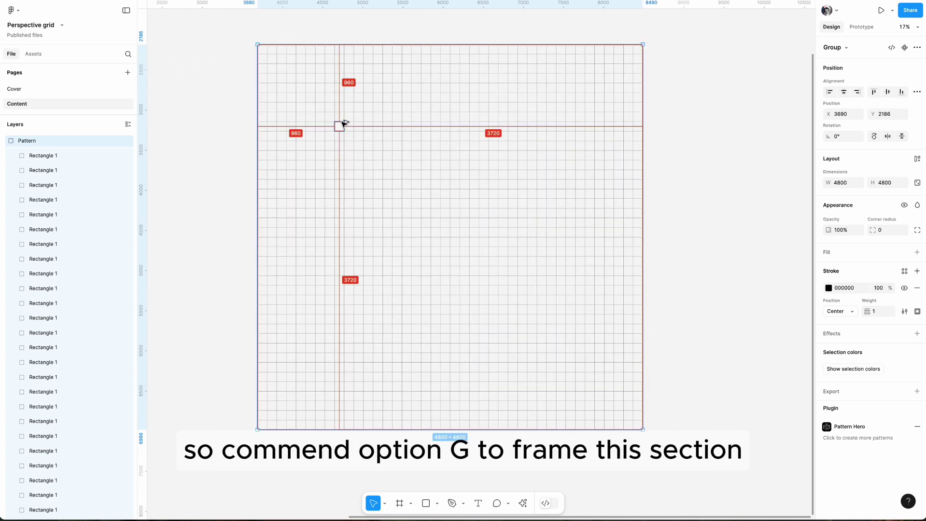
key("super+alt+g")
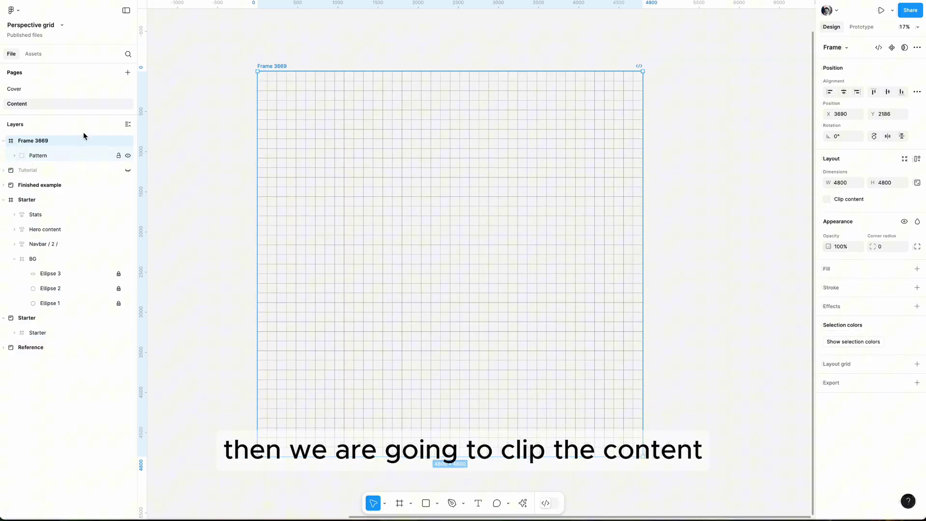
left_click(828, 199)
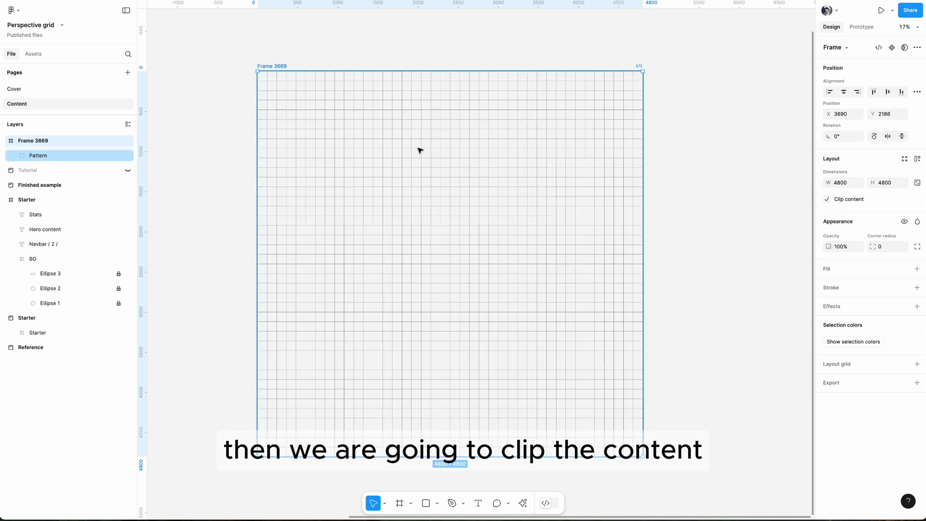
Resize the grid frame to 1440 wide and 960 tall.
scroll(419, 149, "left", 4)
scroll(419, 149, "up", 2)
scroll(401, 118, "left", 3)
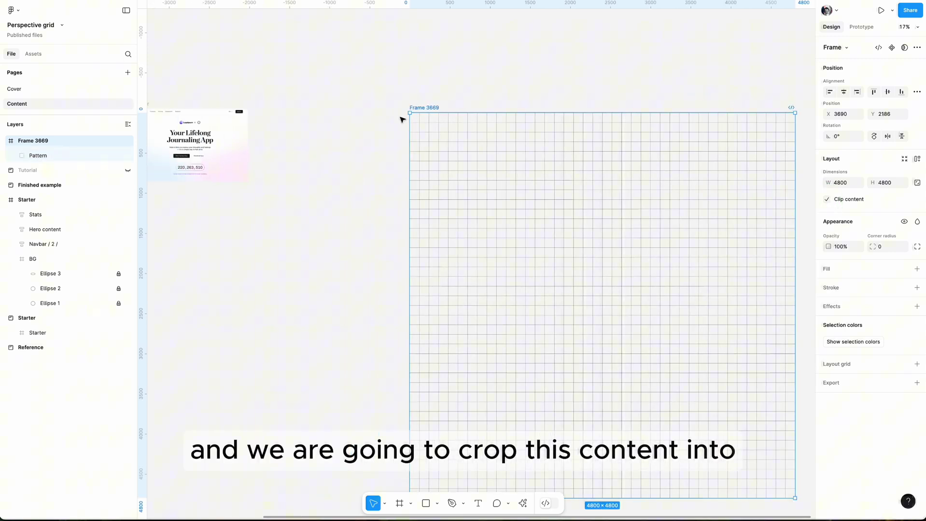
scroll(398, 117, "right", 2)
scroll(357, 139, "left", 6)
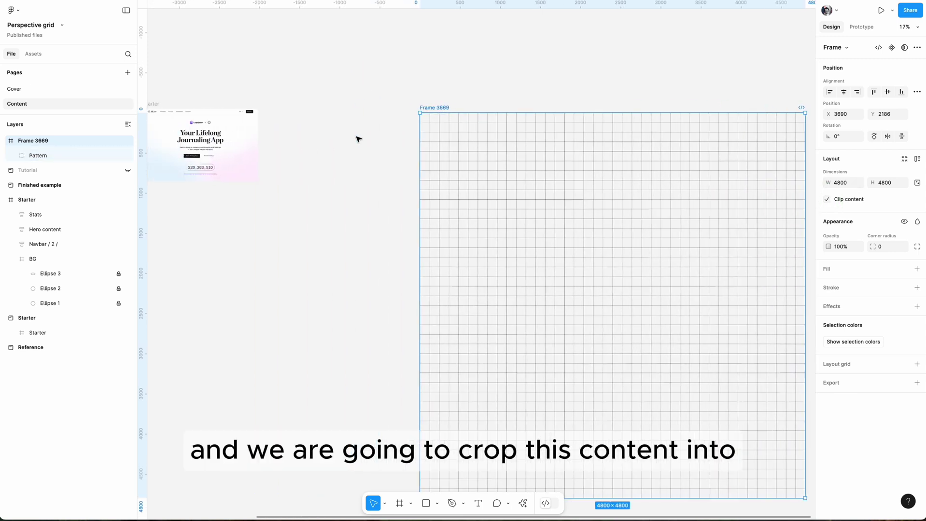
scroll(613, 153, "right", 5)
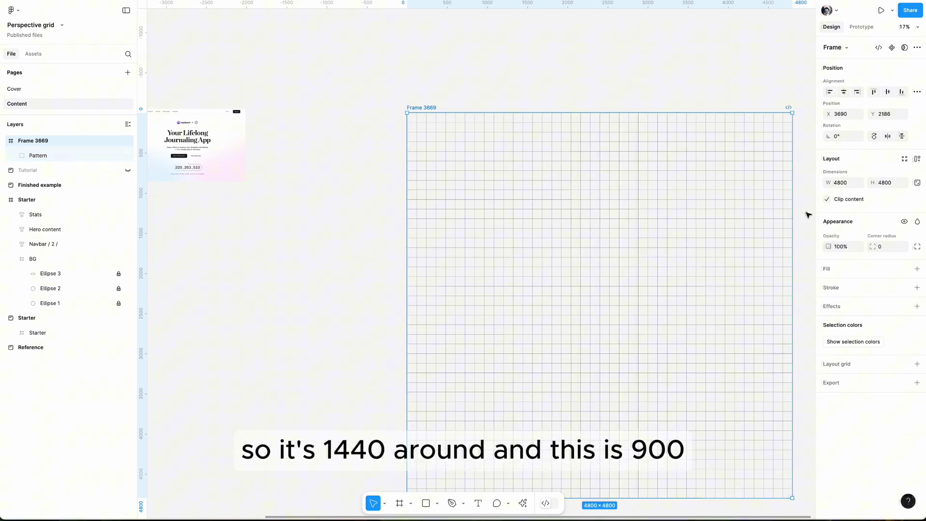
left_click_drag(791, 213, 522, 220)
scroll(488, 448, "down", 2)
left_click_drag(490, 430, 473, 124)
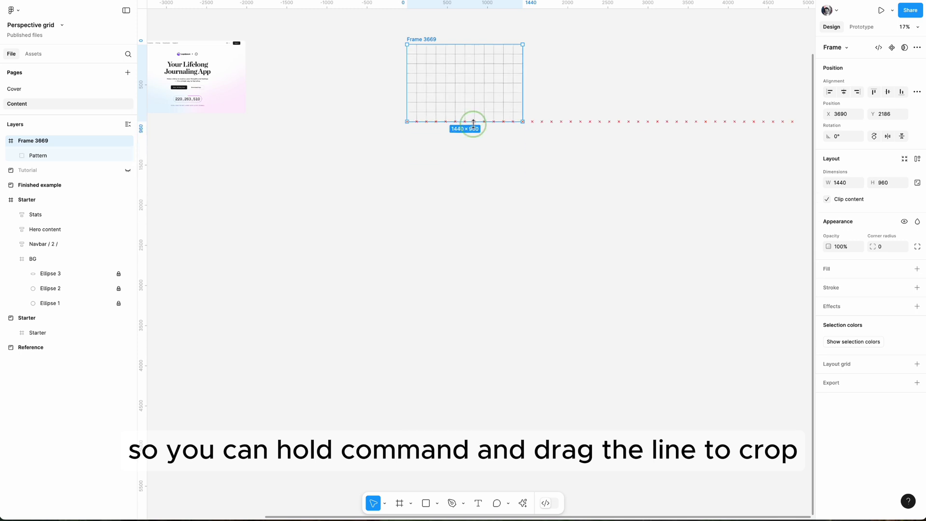
scroll(450, 161, "up", 2)
scroll(434, 144, "left", 6)
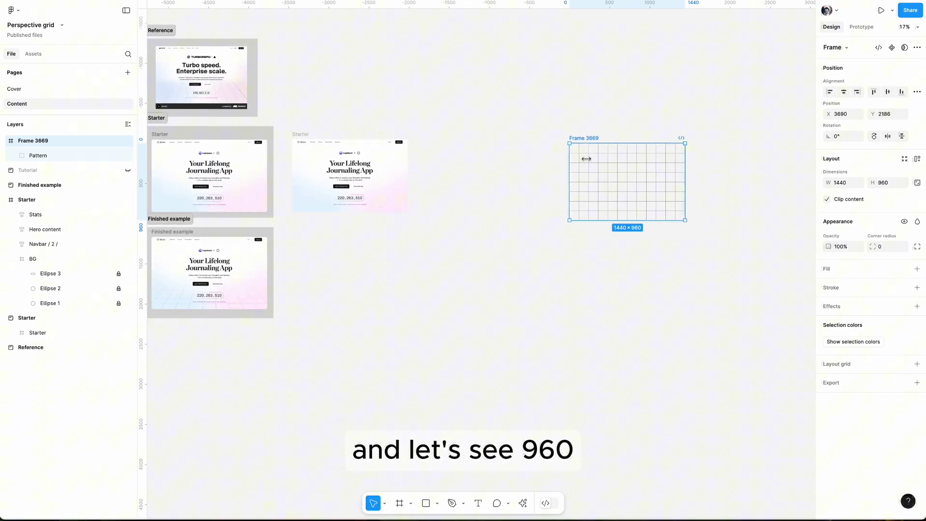
Lock the Starter design and lay Frame 3669 over it, nudged into line.
left_click(427, 135)
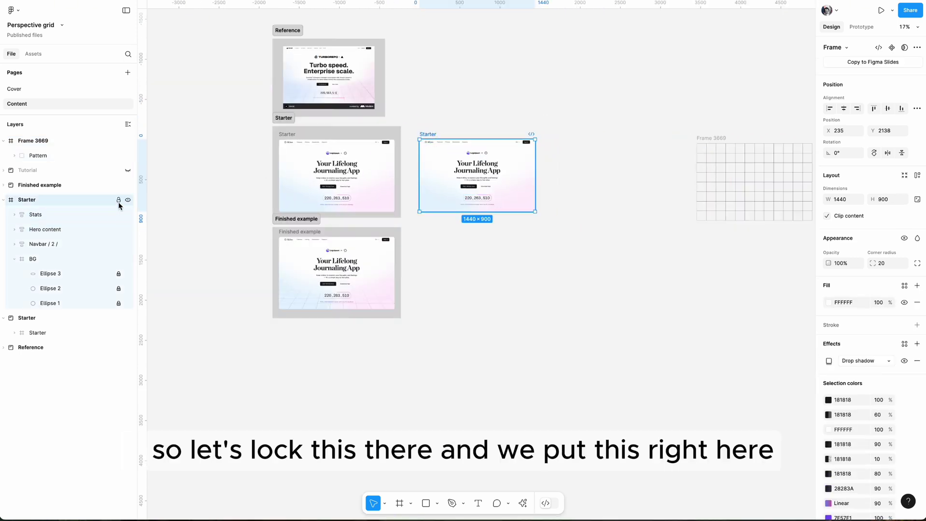
left_click_drag(724, 139, 448, 130)
scroll(447, 131, "up", 5)
left_click_drag(389, 64, 391, 67)
Scale the grid frame 1.05x from its centre to 1512 × 1008.
scroll(555, 263, "up", 3)
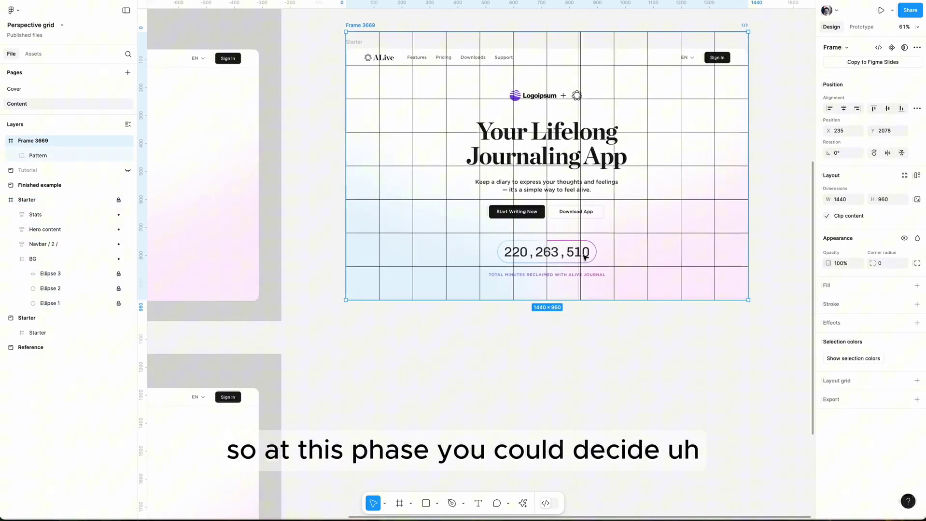
scroll(584, 259, "up", 2)
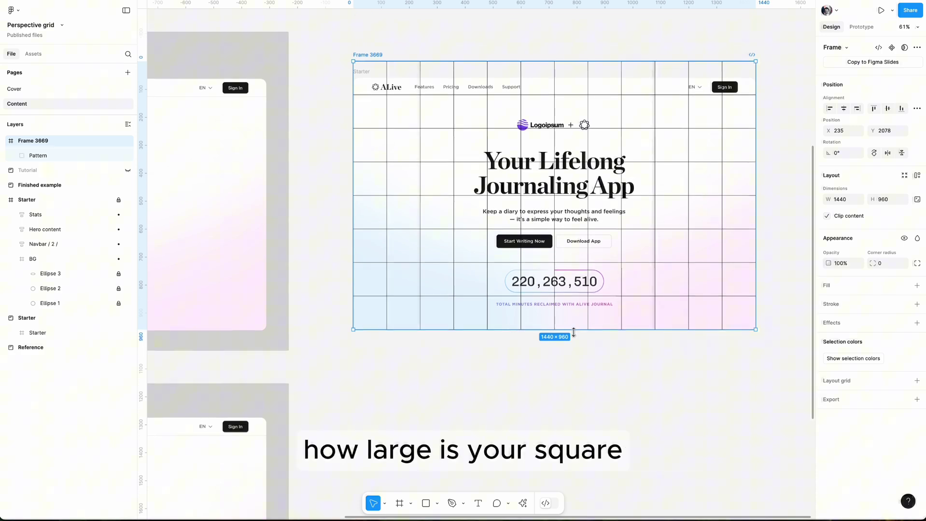
scroll(564, 329, "down", 3)
scroll(570, 331, "up", 2)
scroll(574, 333, "up", 1)
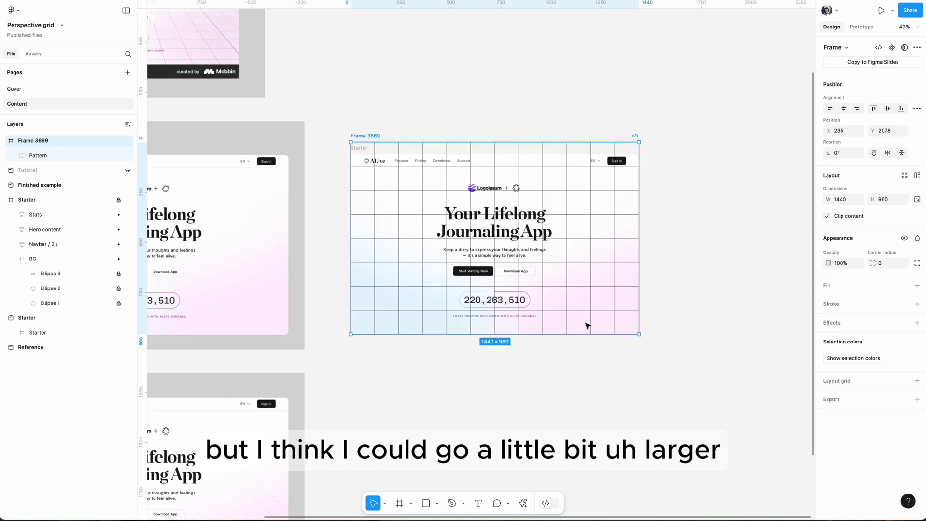
key("k")
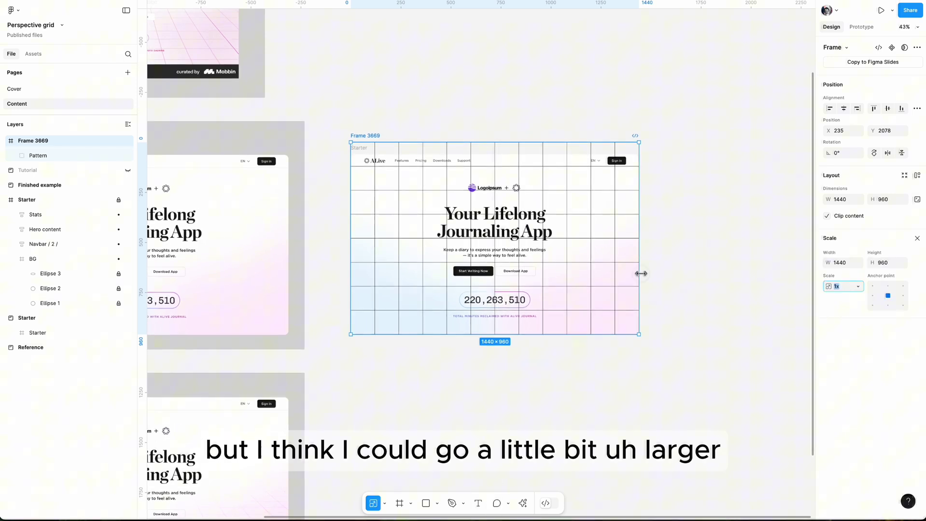
left_click_drag(640, 273, 645, 274)
key("alt")
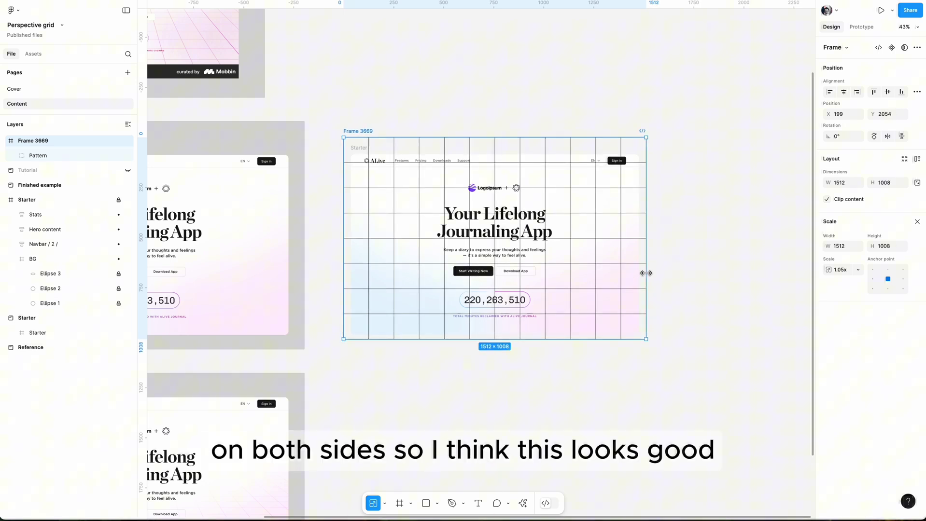
Finish scaling, then move Frame 3669 right of the Starter design to X 2254, Y 2039.
left_click(917, 221)
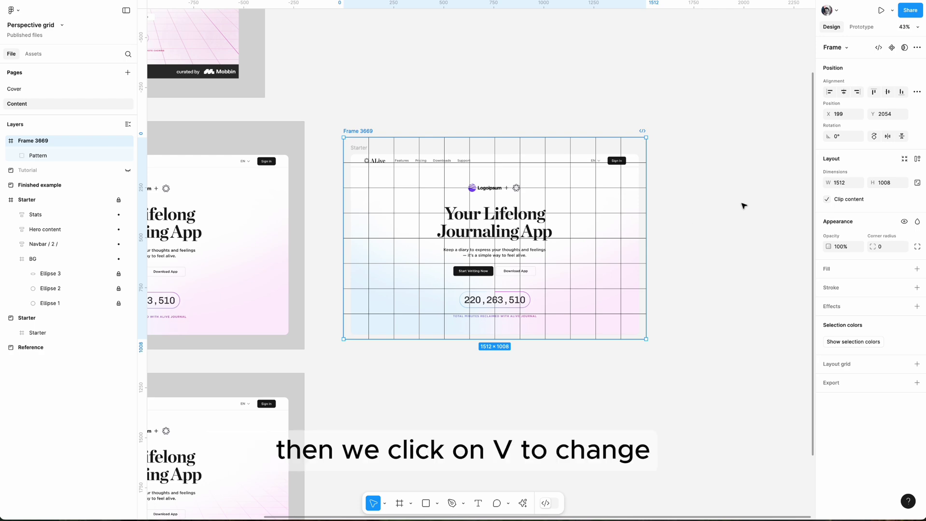
key("v")
left_click(713, 208)
scroll(559, 223, "down", 3)
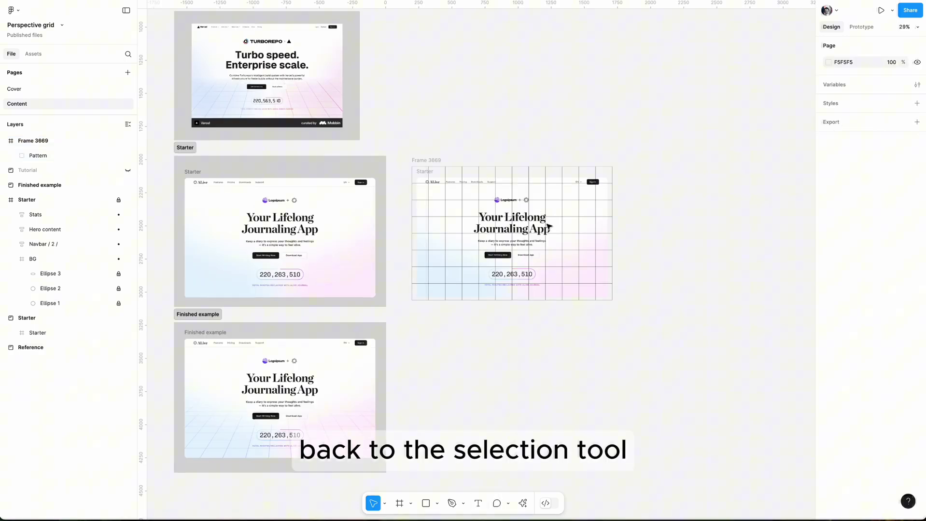
scroll(512, 217, "right", 2)
left_click_drag(340, 164, 613, 163)
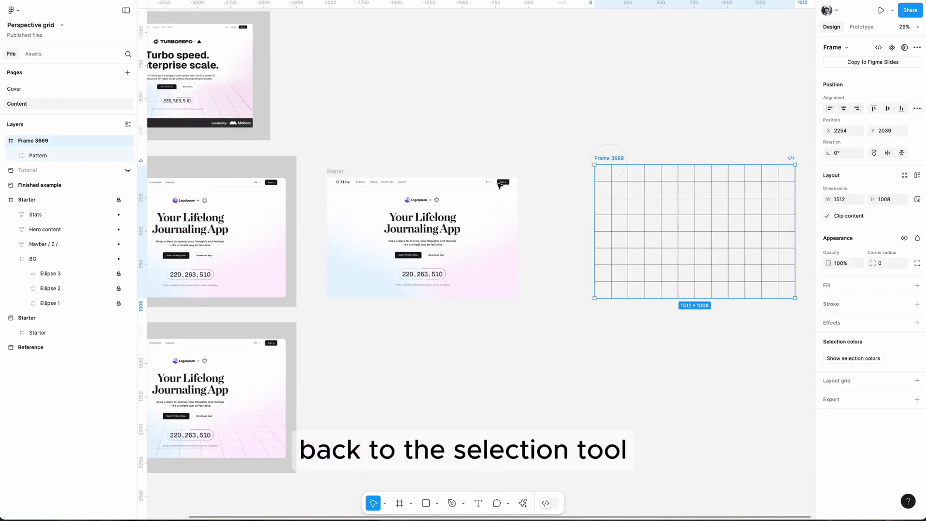
scroll(531, 193, "right", 3)
scroll(256, 174, "left", 2)
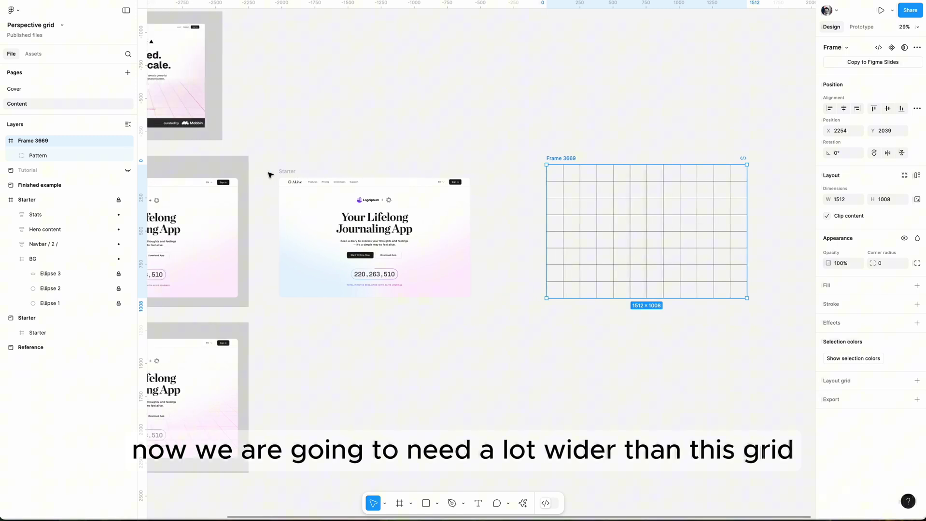
scroll(338, 174, "left", 3)
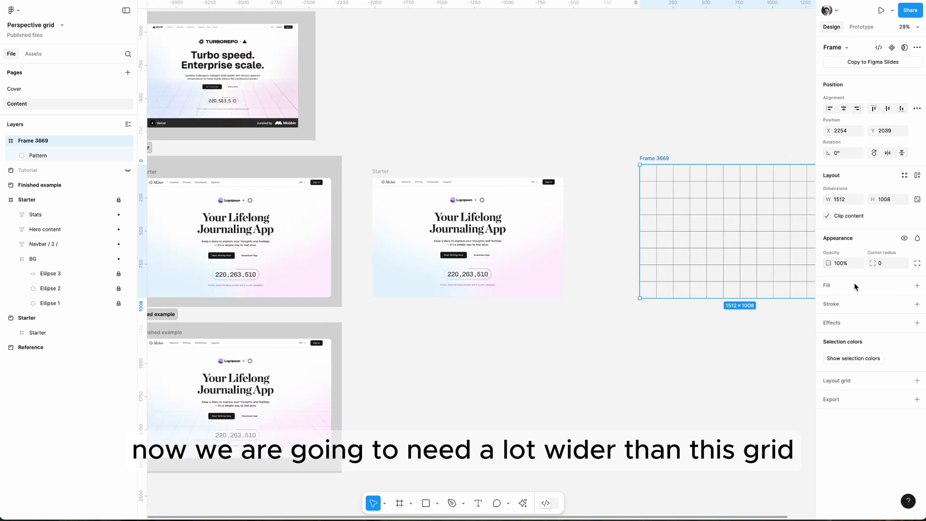
scroll(423, 207, "left", 3)
scroll(423, 208, "up", 1)
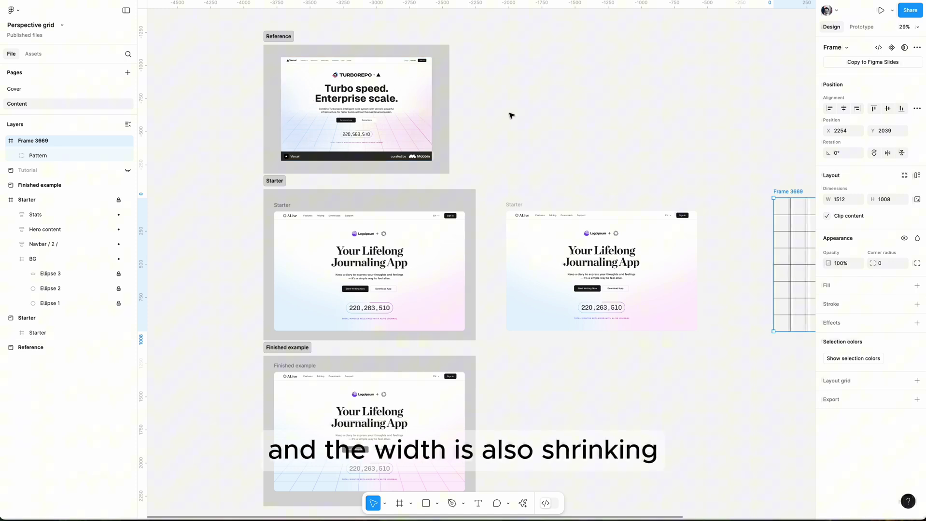
Resize Frame 3669 to 2898 × 2772 and reposition it at X 2009, Y 2138.
scroll(502, 129, "right", 1)
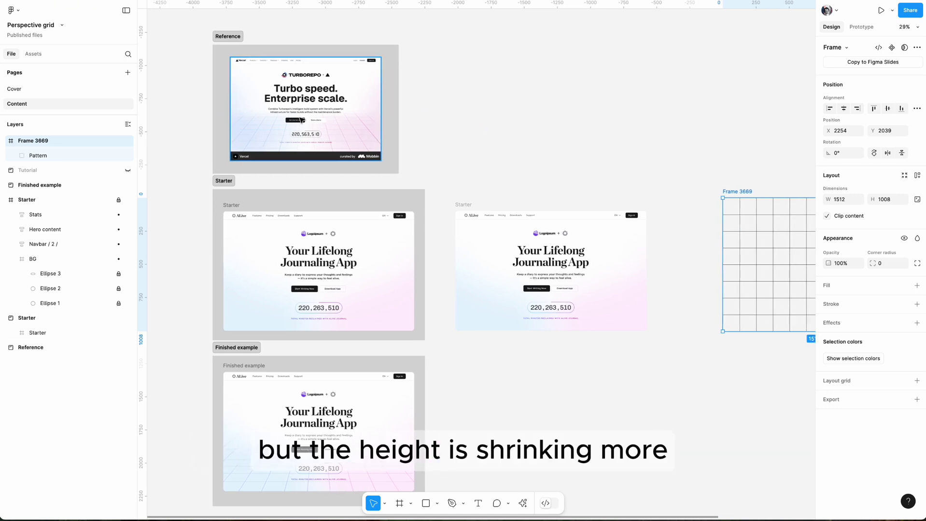
scroll(321, 118, "right", 4)
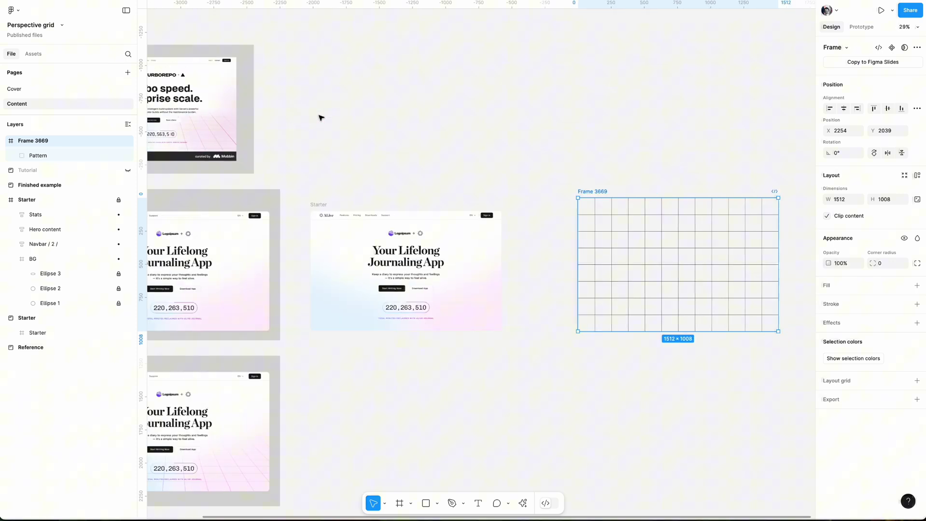
scroll(616, 236, "right", 3)
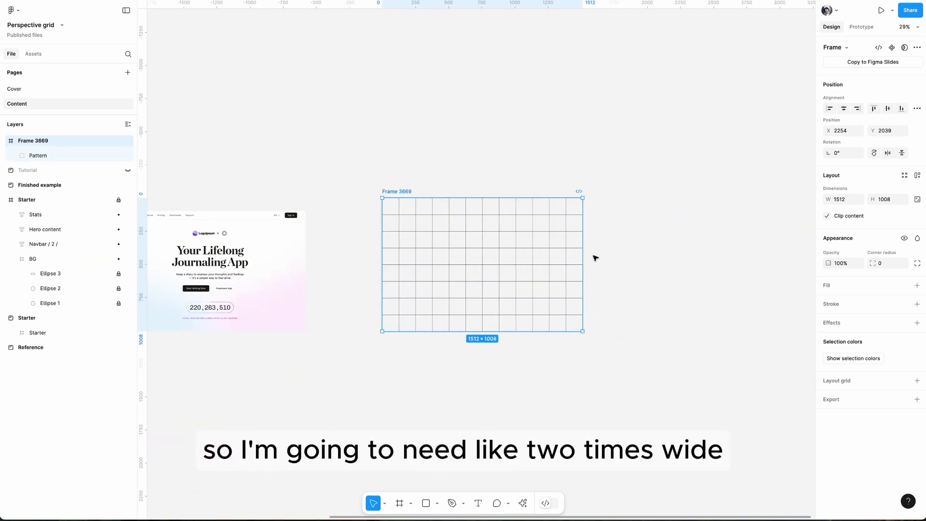
scroll(594, 258, "down", 3)
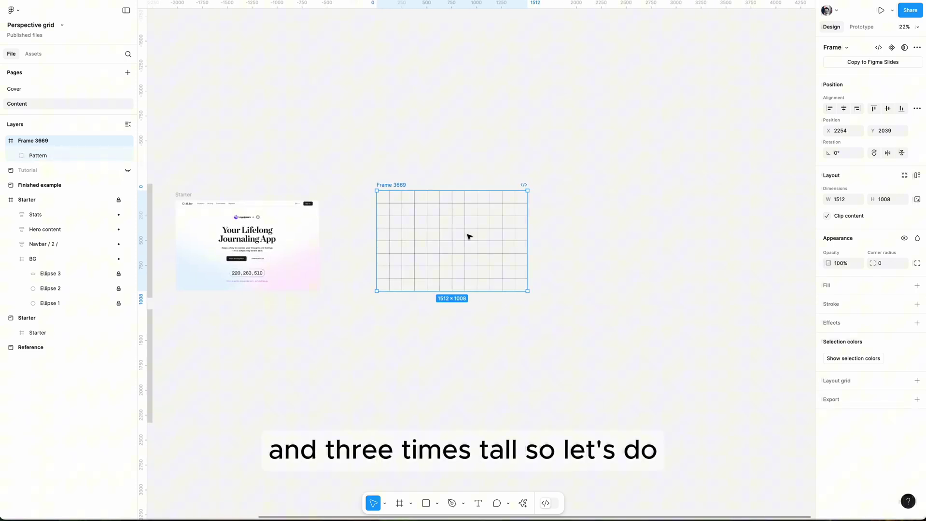
left_click_drag(528, 242, 666, 242)
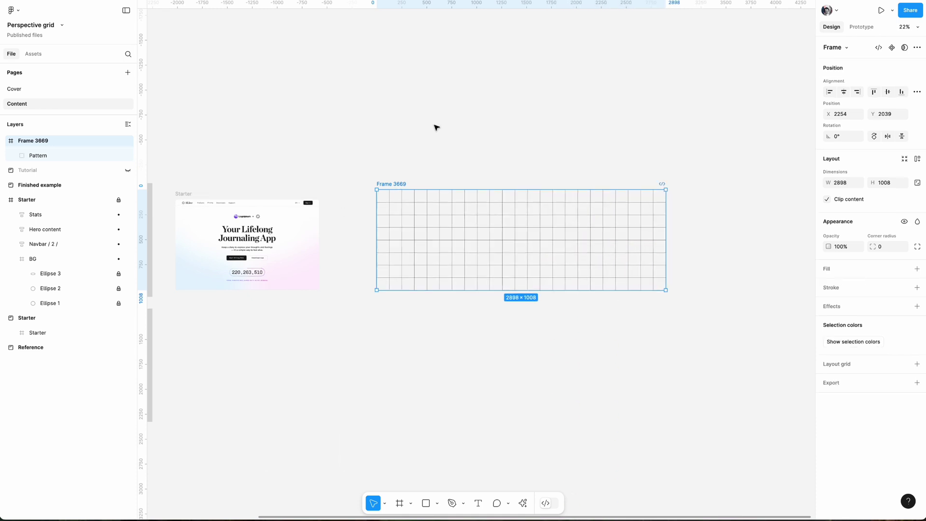
scroll(436, 126, "down", 3)
left_click(387, 37)
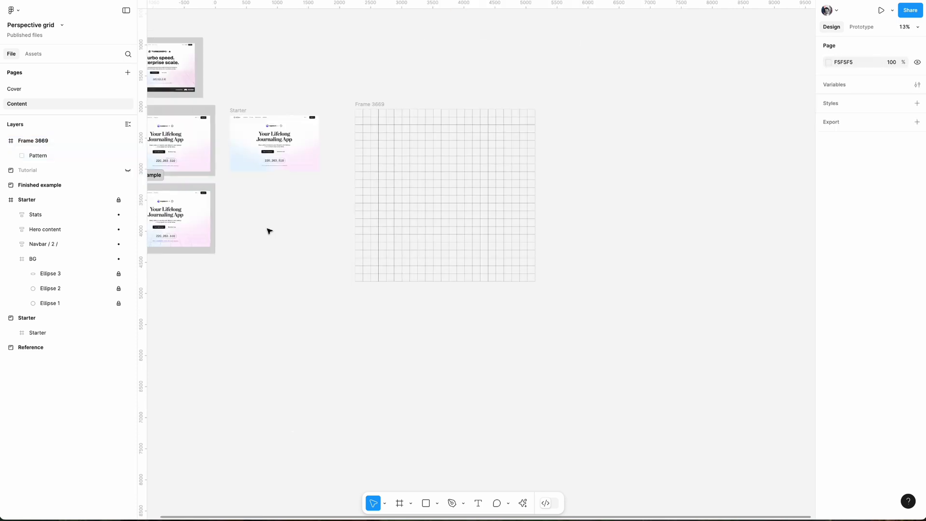
scroll(268, 232, "left", 3)
mouse_move(432, 102)
left_mouse_down()
mouse_move(531, 99)
mouse_move(425, 111)
left_mouse_up()
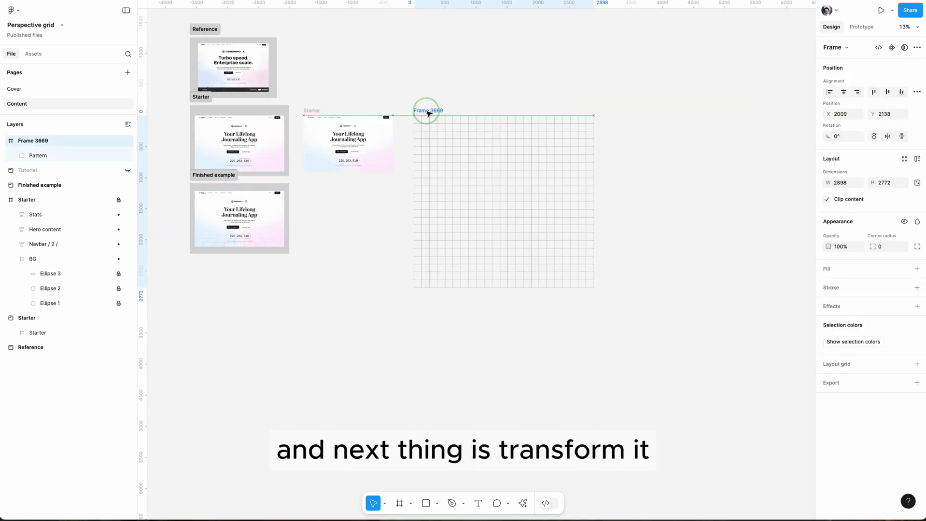
Search 'perst' in Actions and run the Perspective Toolkit plugin on the grid frame.
scroll(630, 347, "right", 3)
scroll(630, 347, "up", 2)
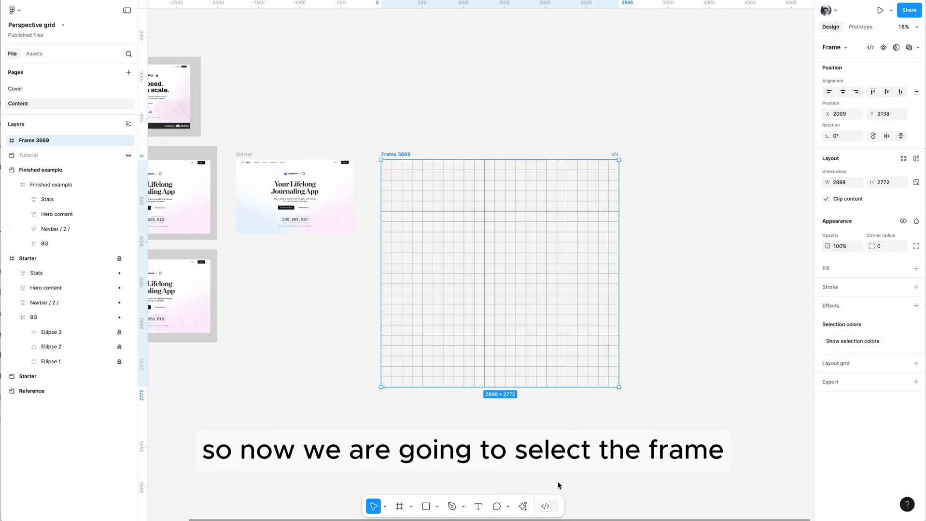
scroll(448, 252, "right", 2)
left_click(526, 506)
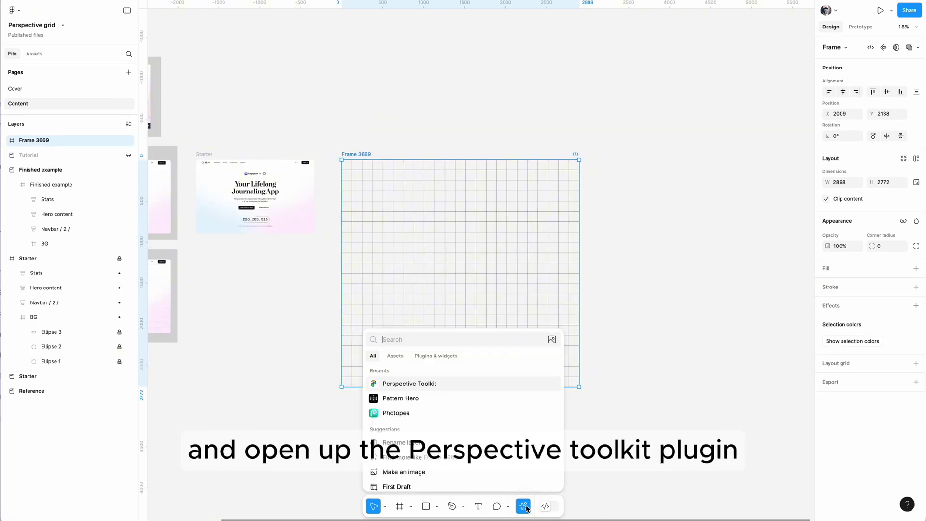
type("perst")
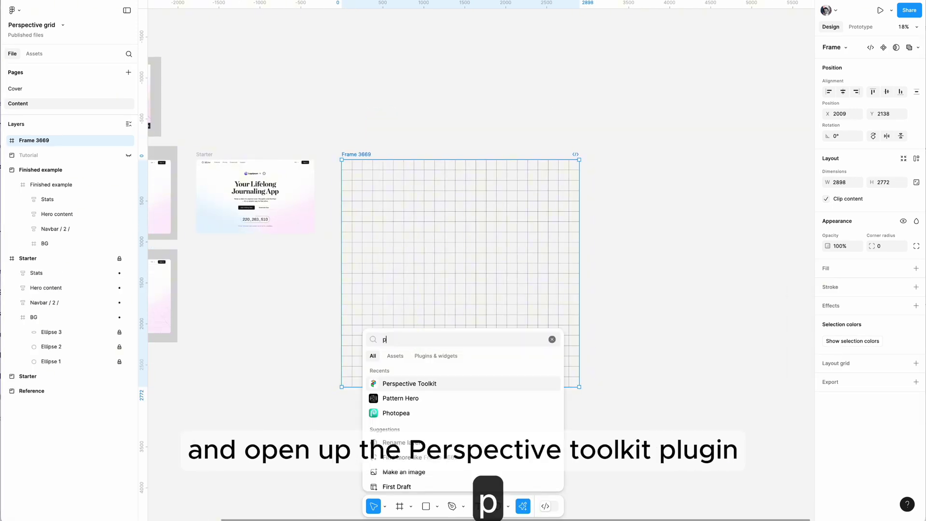
left_click(402, 428)
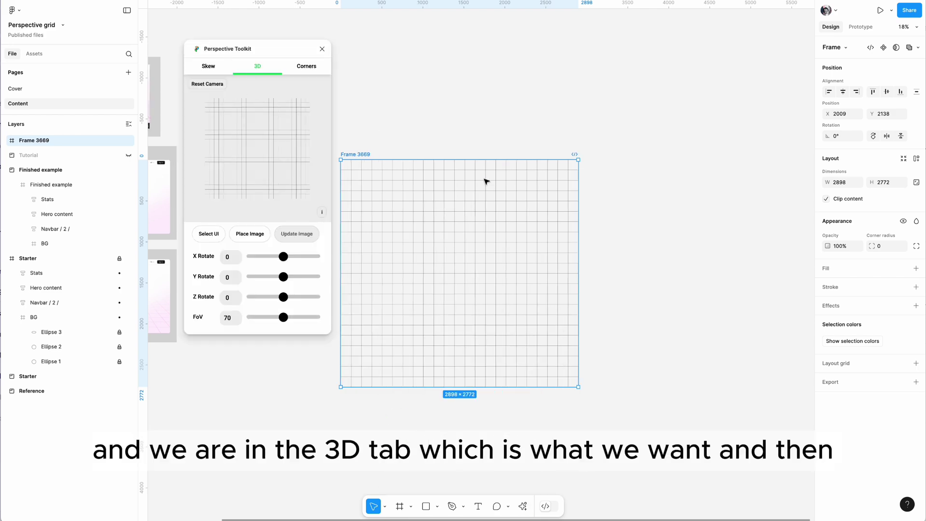
Tilt the 3D preview back to an X Rotate of -73.
scroll(407, 249, "left", 3)
scroll(408, 249, "up", 3)
scroll(381, 244, "left", 3)
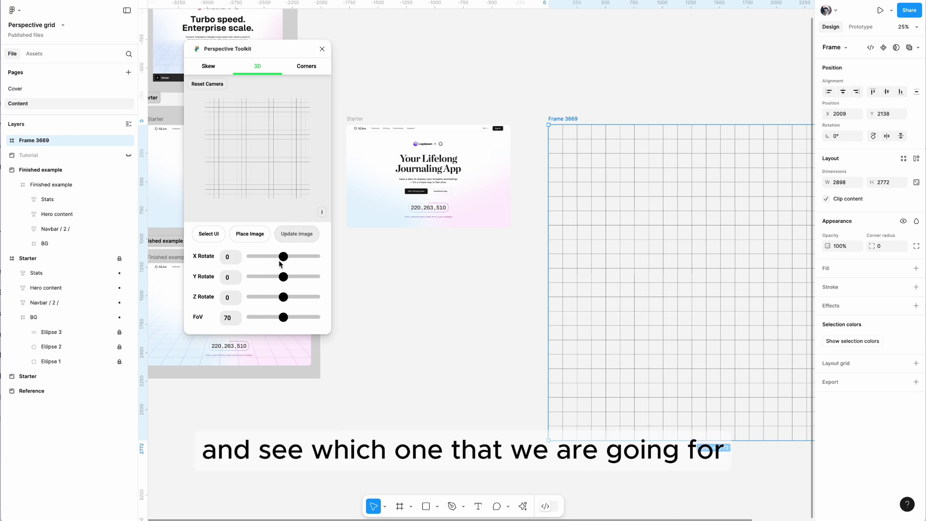
left_click_drag(282, 262, 265, 262)
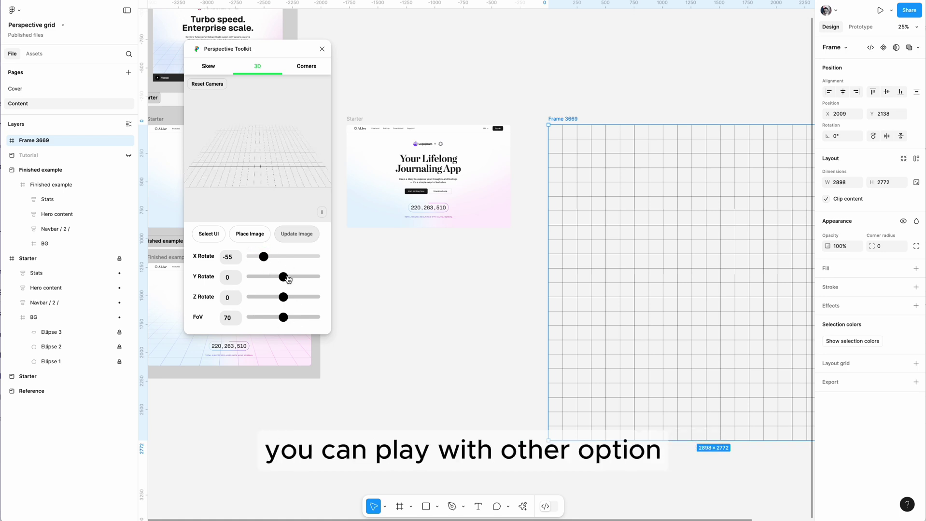
scroll(471, 292, "left", 2)
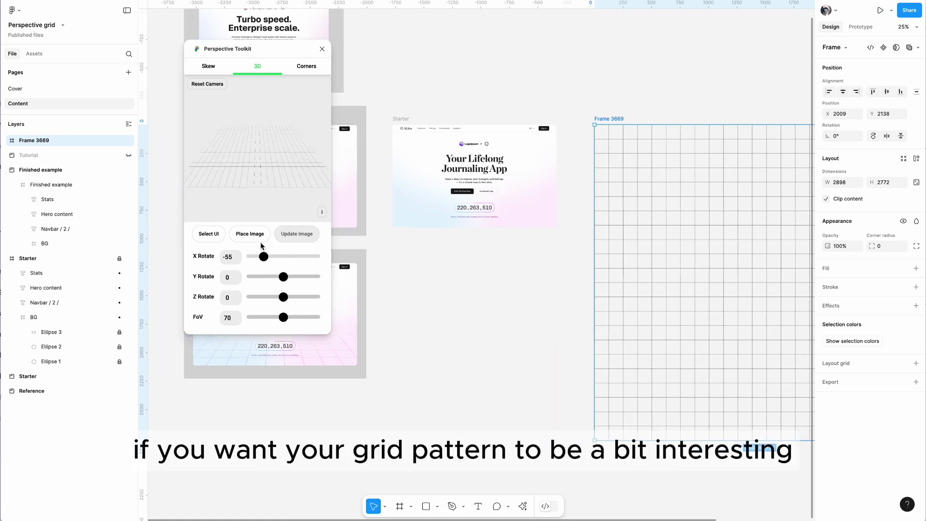
left_click_drag(263, 257, 259, 261)
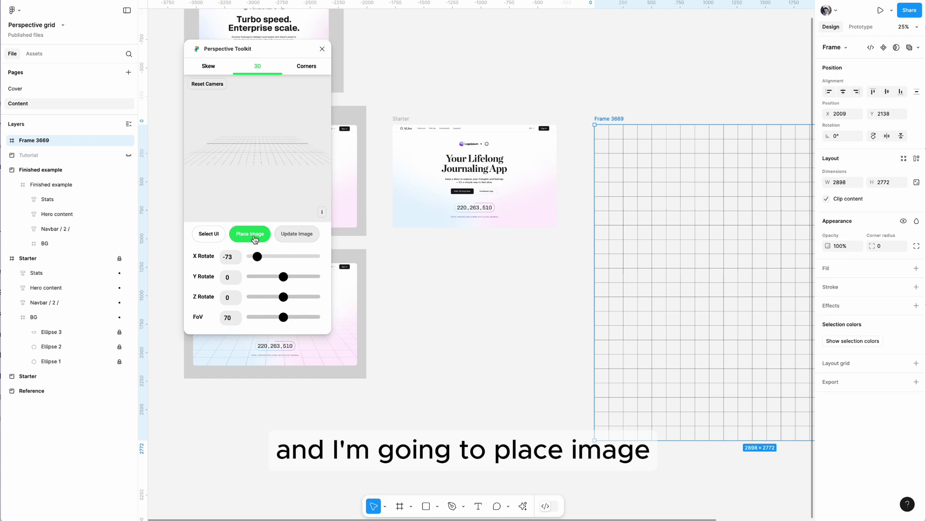
Place the tilted grid as an image and move it right of the grid frame.
left_click(255, 239)
mouse_move(487, 308)
left_mouse_down()
mouse_move(705, 356)
mouse_move(448, 403)
mouse_move(442, 334)
mouse_move(424, 363)
mouse_move(505, 314)
left_mouse_up()
scroll(435, 347, "down", 5)
left_click_drag(632, 249, 698, 268)
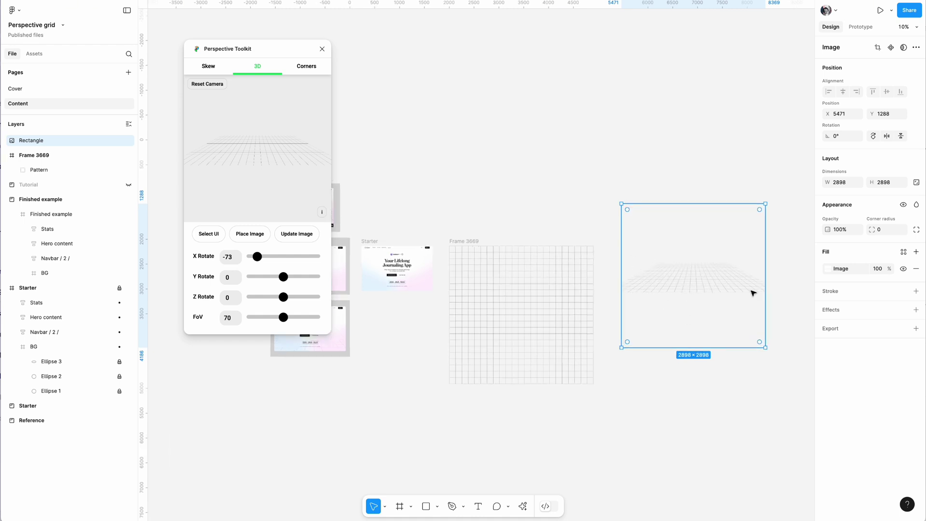
Trim the image's empty top and bottom to leave a 2898 × 594 strip.
scroll(413, 295, "up", 5)
scroll(384, 217, "right", 10)
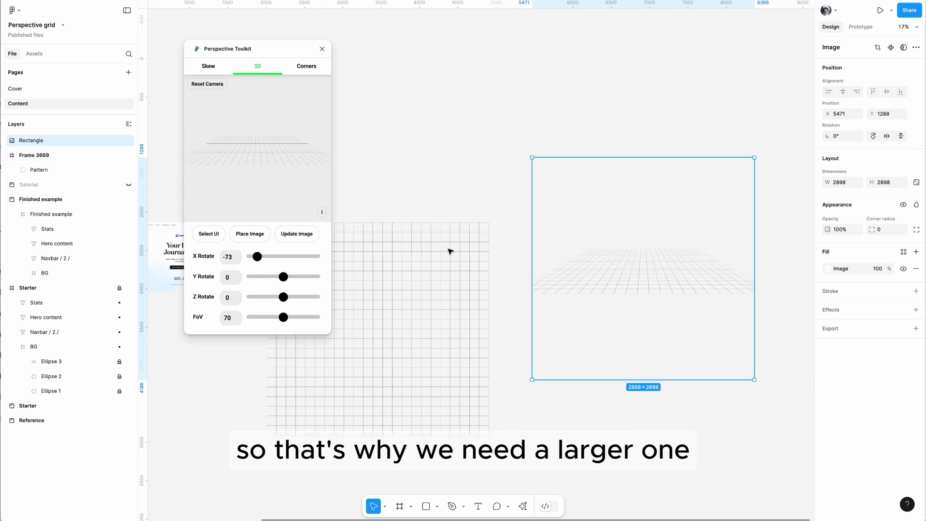
scroll(511, 182, "up", 2)
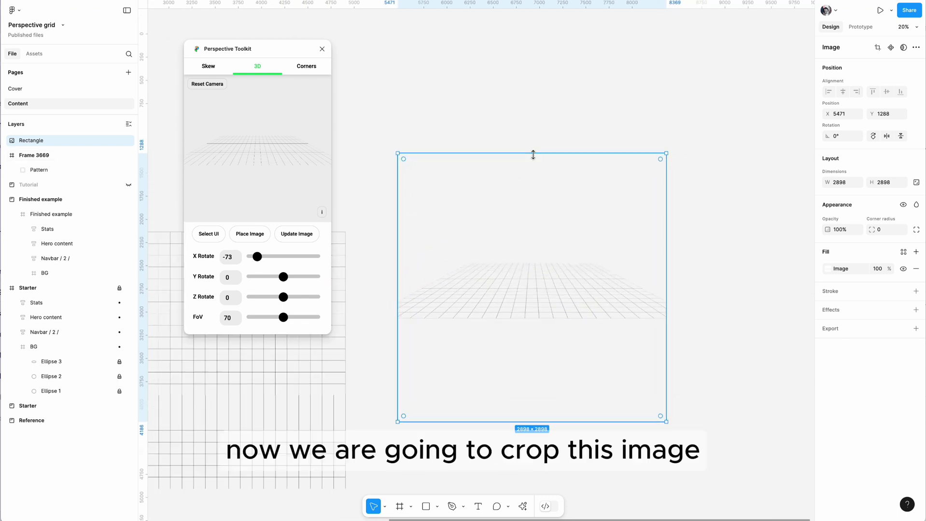
left_click_drag(533, 153, 534, 262)
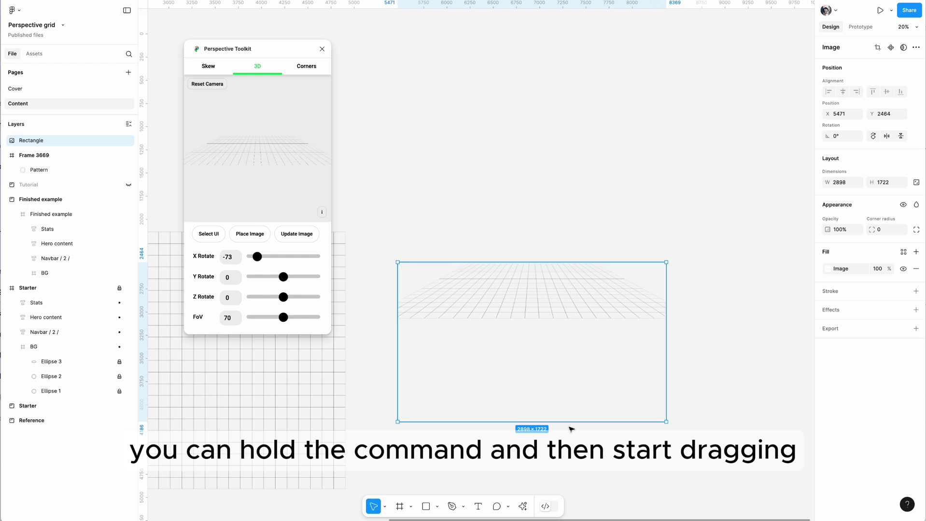
left_click_drag(567, 420, 533, 287)
scroll(536, 327, "up", 5)
Cut the grid image, paste it into Starter's BG, and align it to the bottom.
scroll(541, 188, "down", 10)
scroll(516, 208, "left", 5)
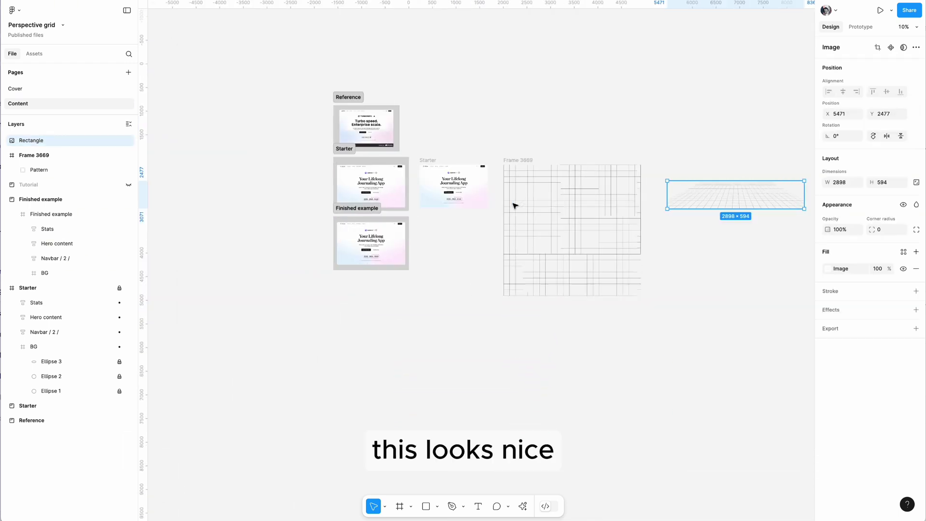
key("super+x")
scroll(487, 144, "up", 5)
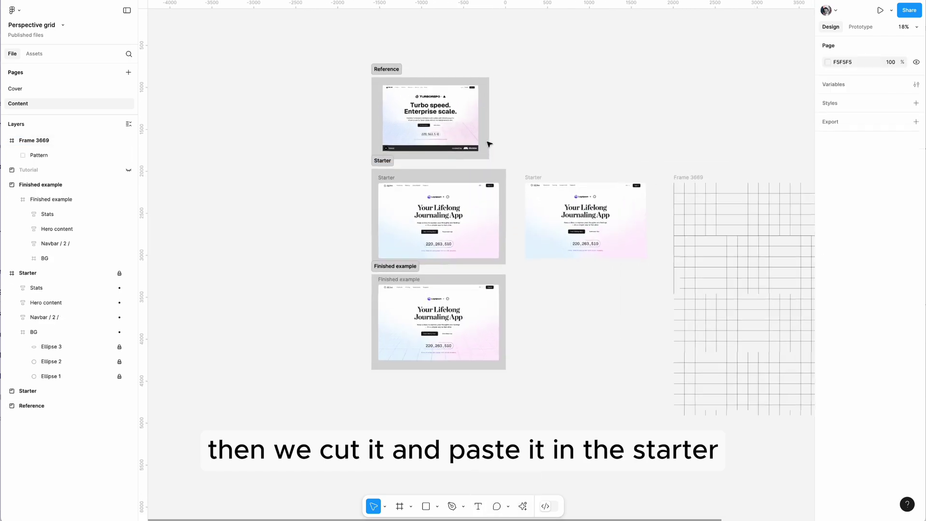
scroll(624, 215, "up", 2)
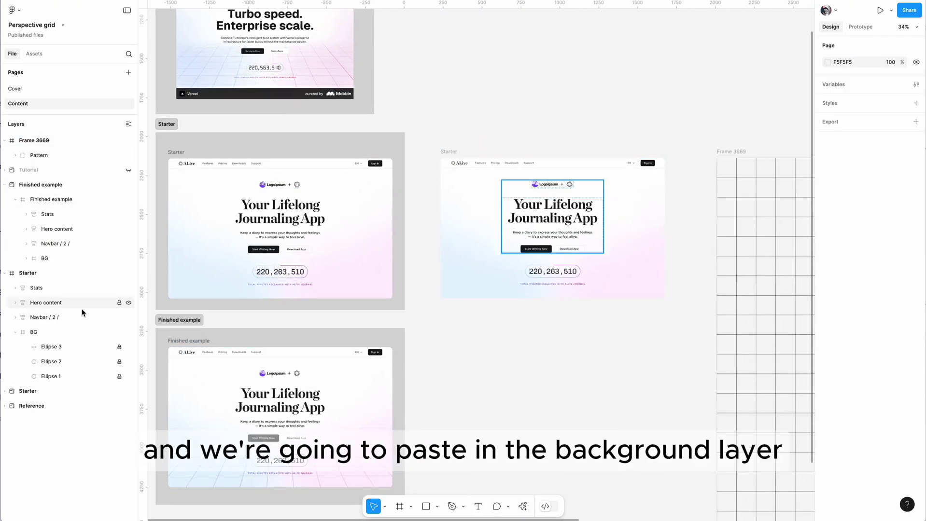
left_click(34, 332)
key("ctrl+v")
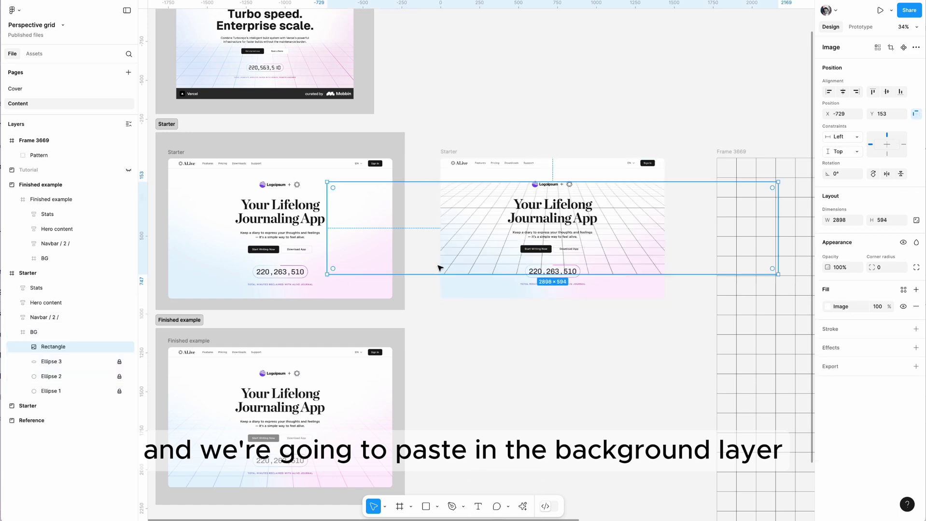
scroll(616, 238, "right", 2)
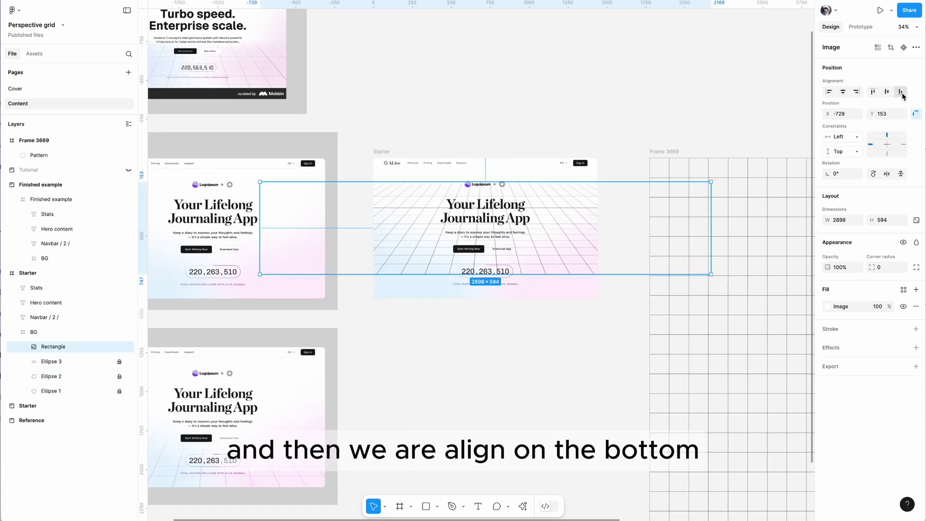
left_click(900, 93)
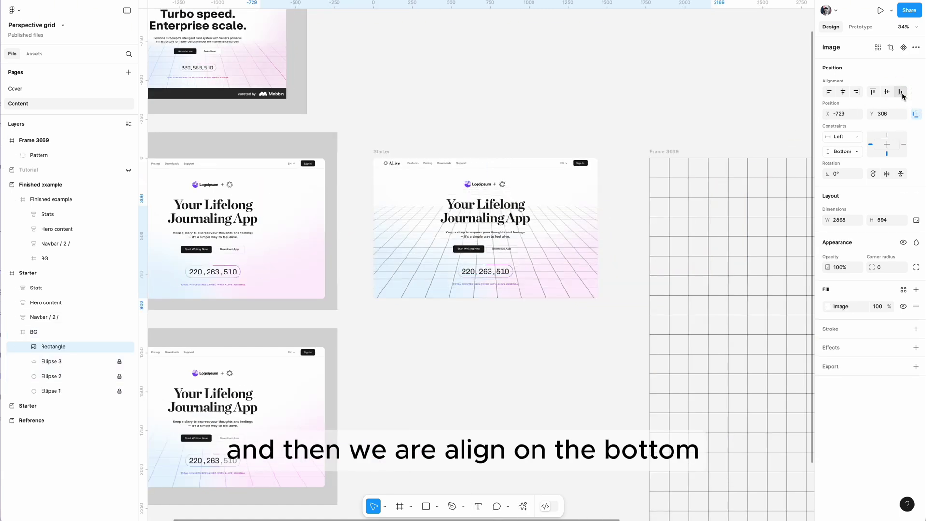
Rename the pasted image layer 'grid' and move it beneath Ellipse 3.
left_click(60, 362)
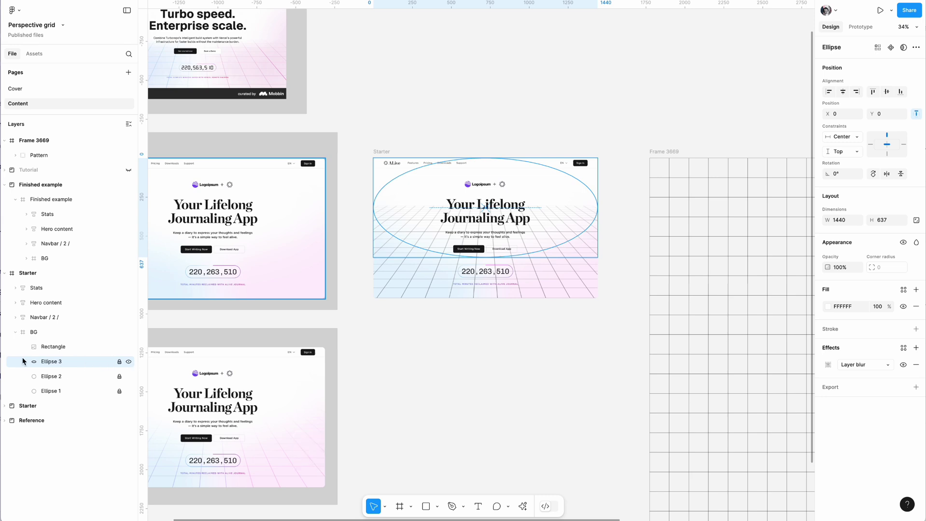
scroll(392, 199, "up", 5)
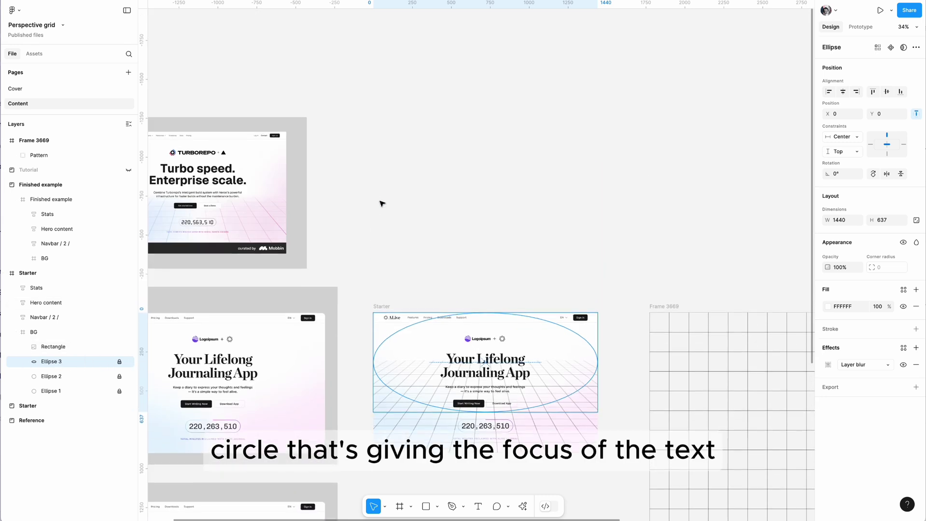
scroll(380, 202, "left", 3)
scroll(325, 188, "down", 3)
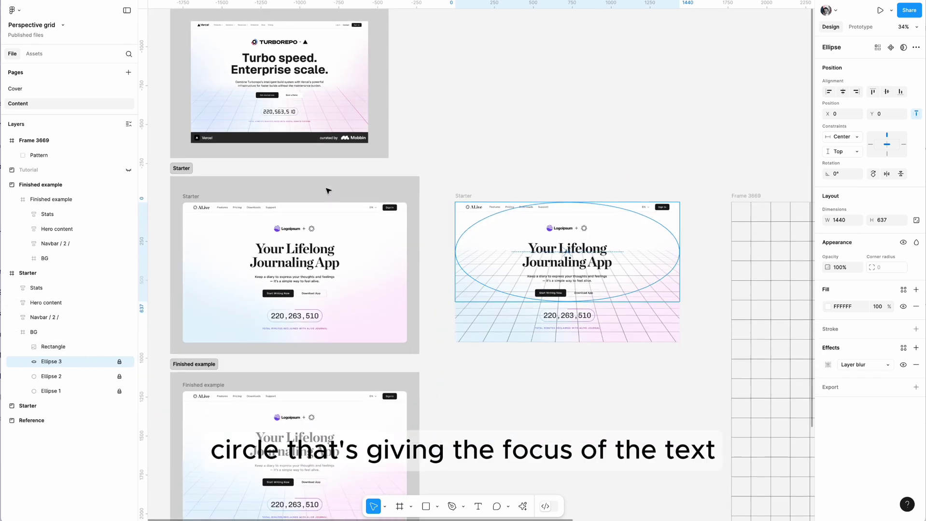
scroll(325, 188, "right", 2)
left_click(61, 349)
double_click(53, 347)
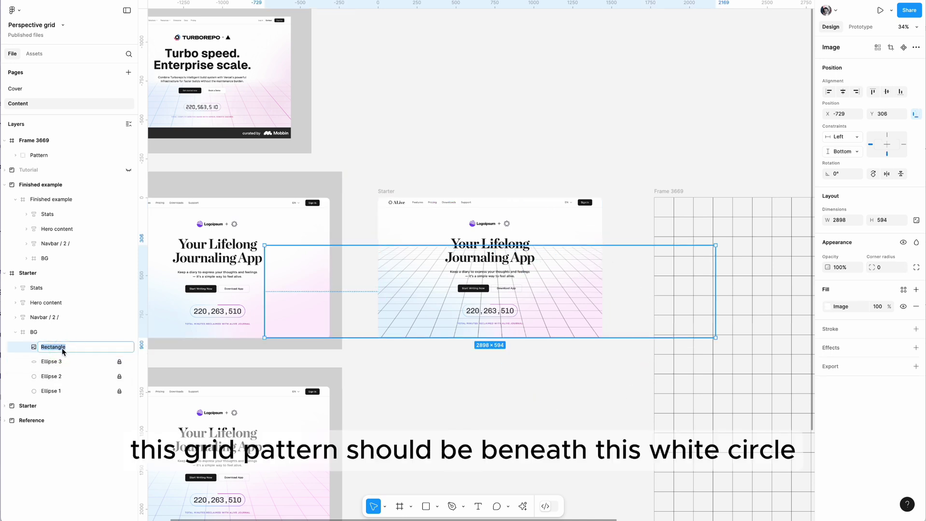
type("grid")
key("Return")
left_click_drag(53, 351, 46, 368)
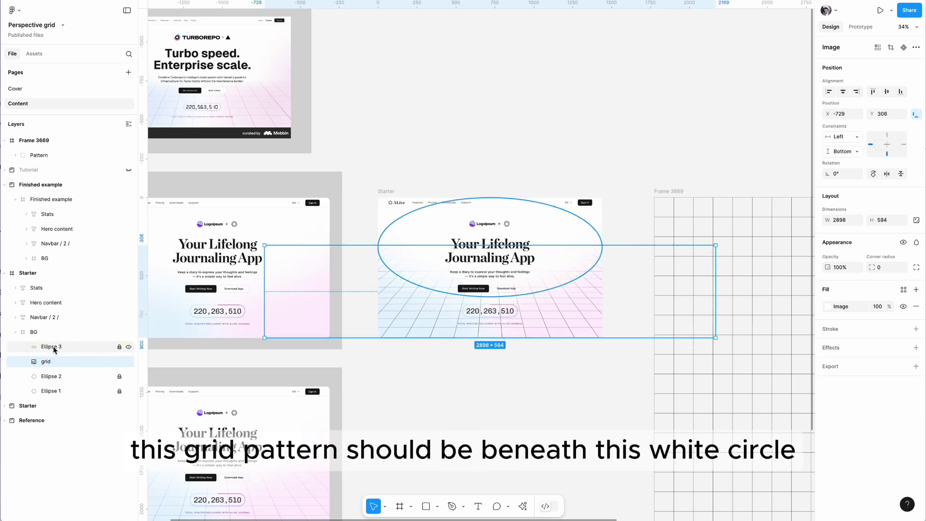
Set the grid image's blend mode to Color burn.
left_click(545, 437)
scroll(544, 437, "left", 2)
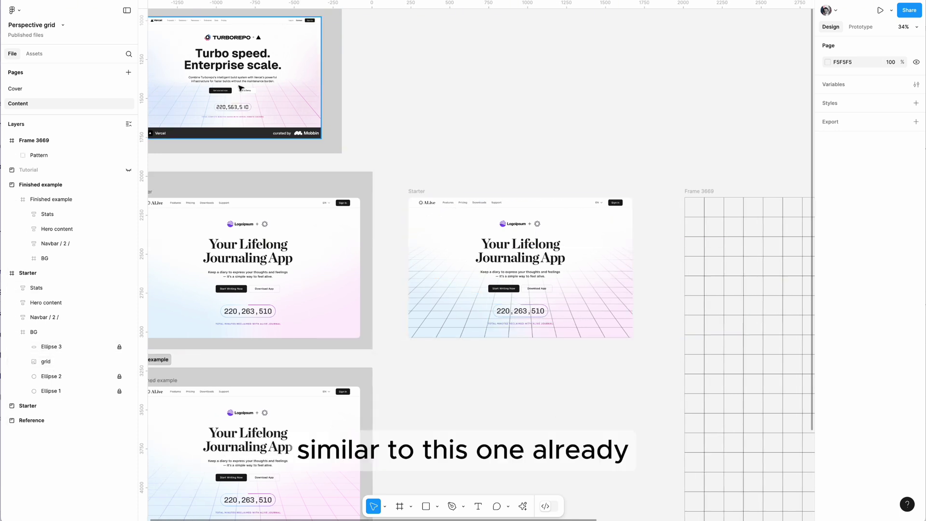
left_click(72, 361)
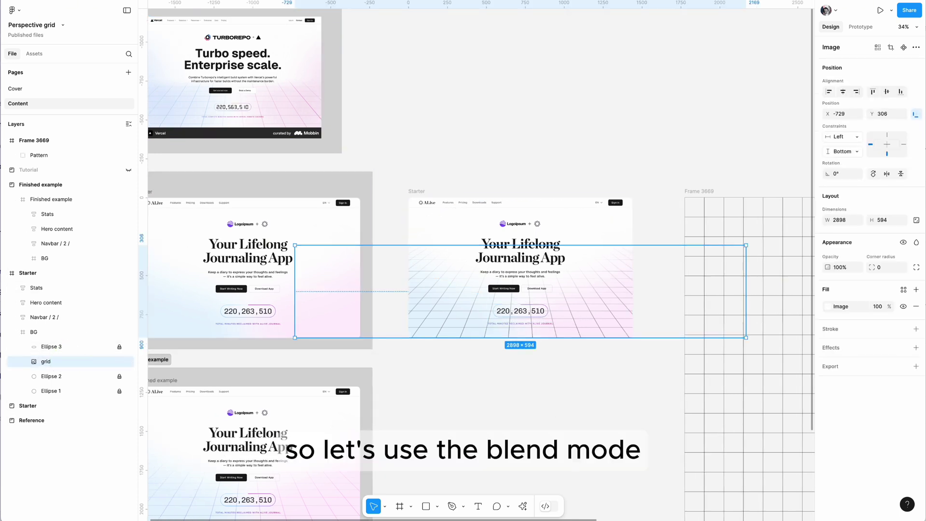
left_click(915, 243)
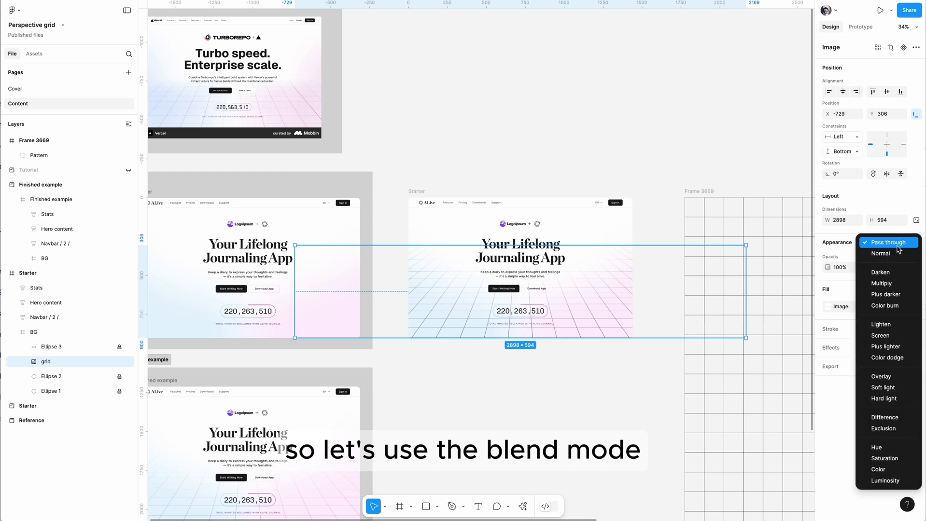
left_click(890, 307)
scroll(671, 263, "left", 3)
key("Escape")
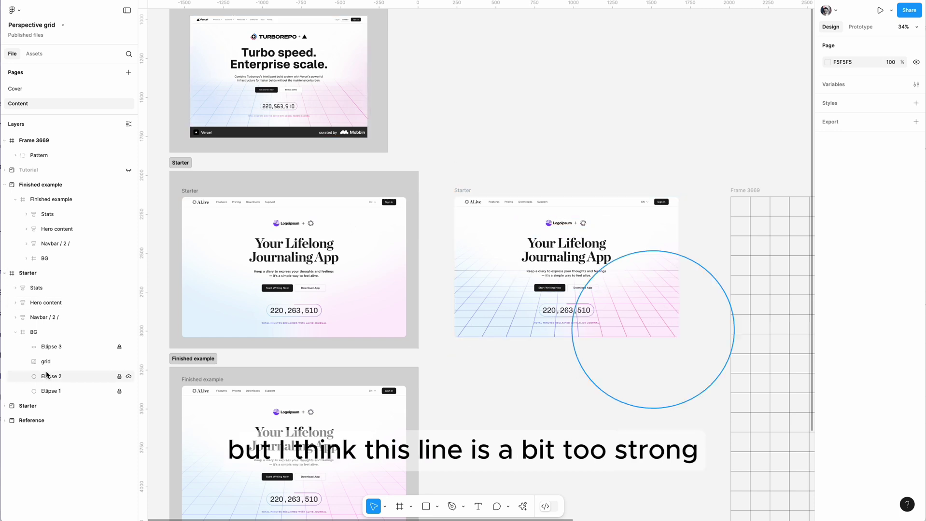
Set the grid image's opacity to 40%.
left_click(57, 362)
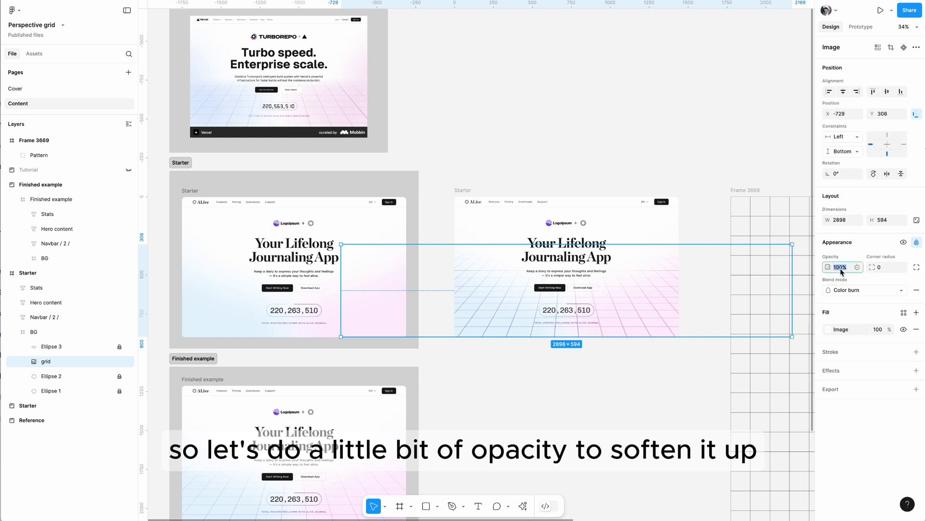
type("50")
key("Return")
type("40")
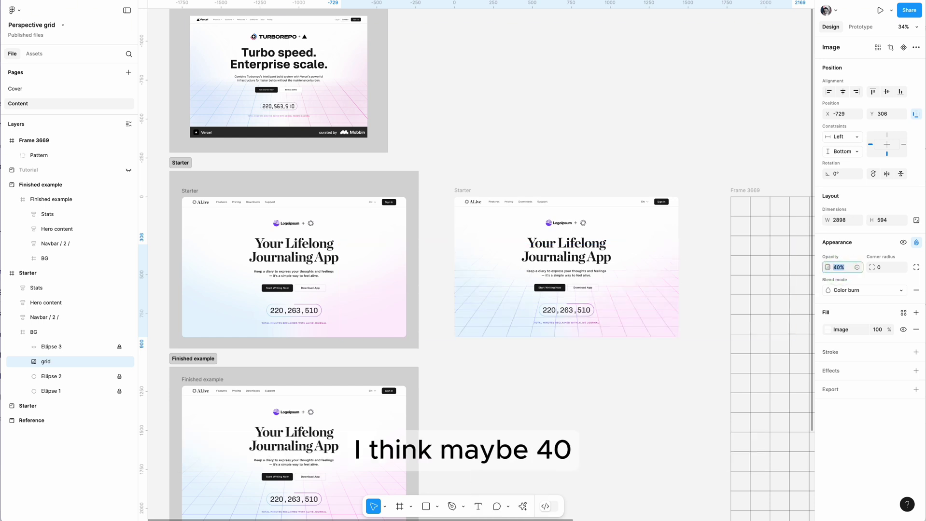
key("Return")
Drag the Starter copy down beside the Finished example frame and zoom out to compare.
left_click(485, 89)
scroll(541, 149, "down", 3)
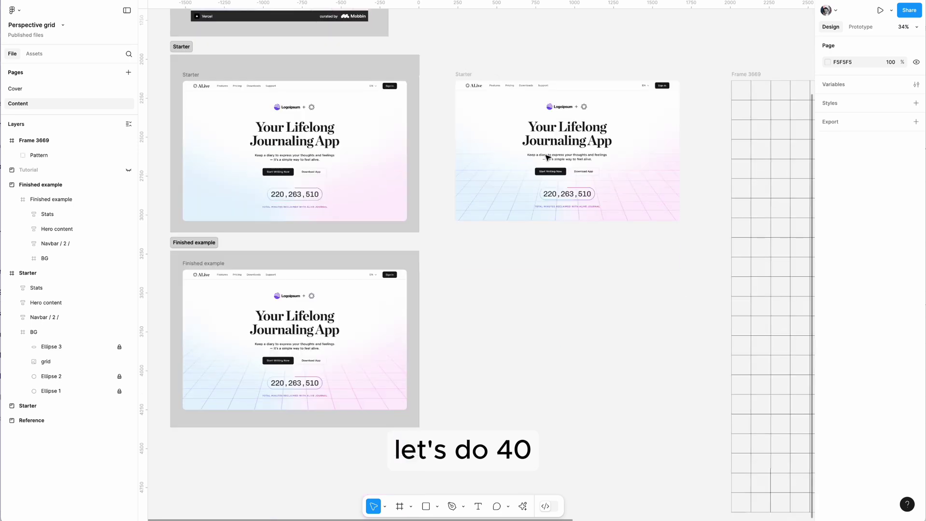
scroll(547, 231, "up", 1)
scroll(640, 363, "up", 2, "ctrl")
left_click(641, 363)
scroll(641, 363, "down", 1)
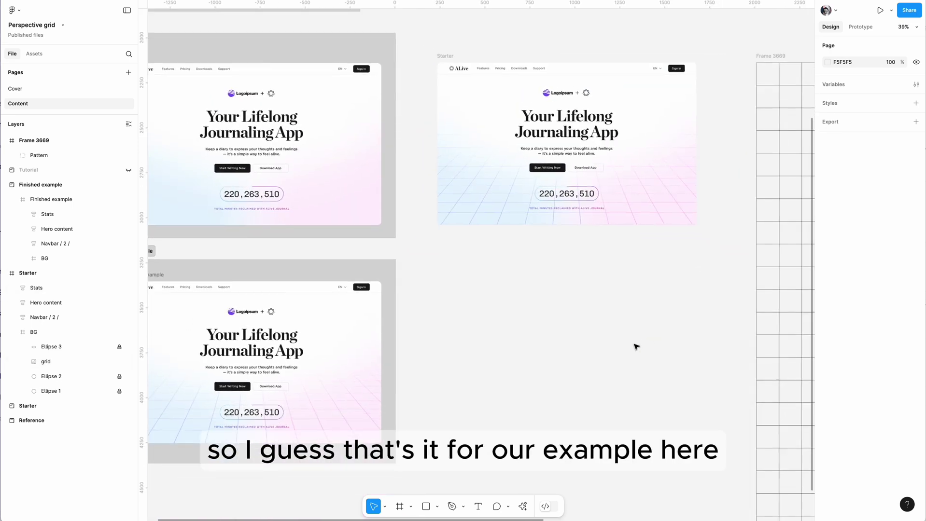
scroll(442, 58, "down", 3, "ctrl")
left_click_drag(443, 59, 424, 244)
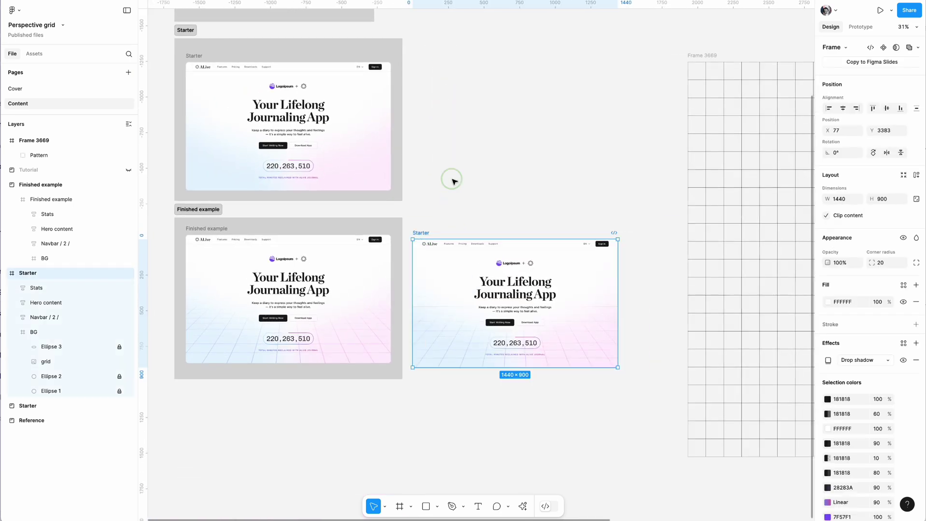
left_click(454, 181)
scroll(471, 161, "down", 3)
scroll(473, 153, "up", 1, "ctrl")
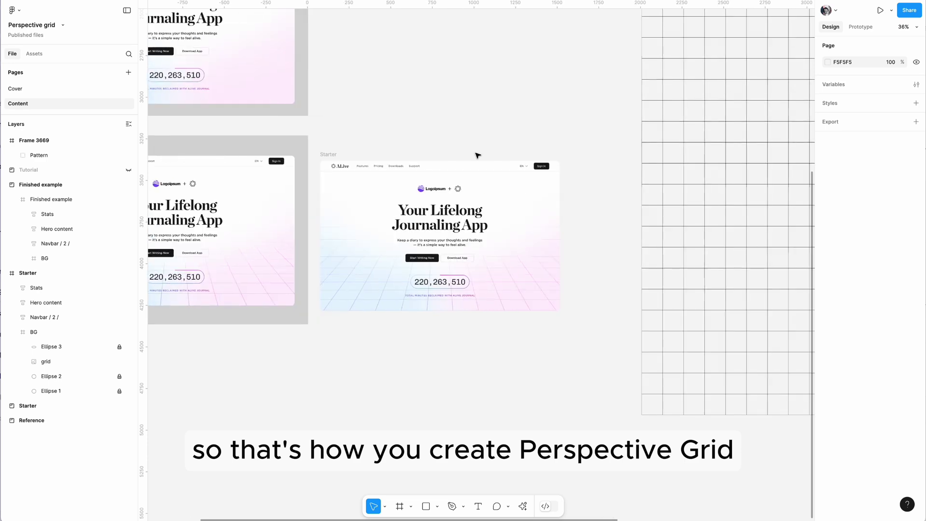
scroll(477, 155, "down", 10, "ctrl")
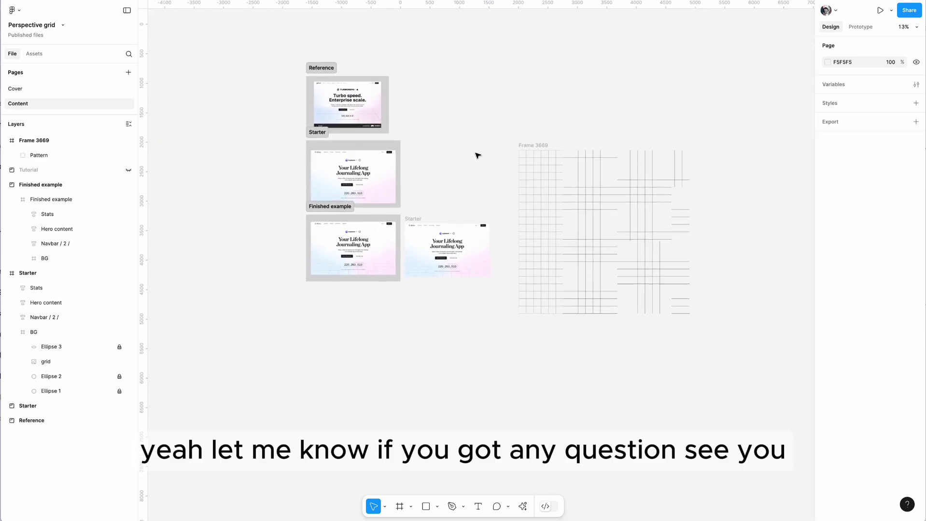
scroll(478, 156, "up", 2, "ctrl")
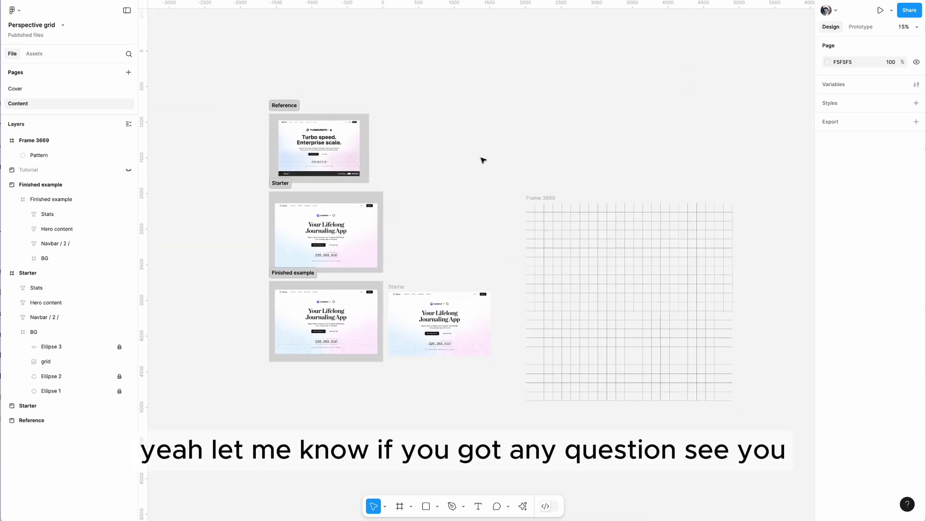